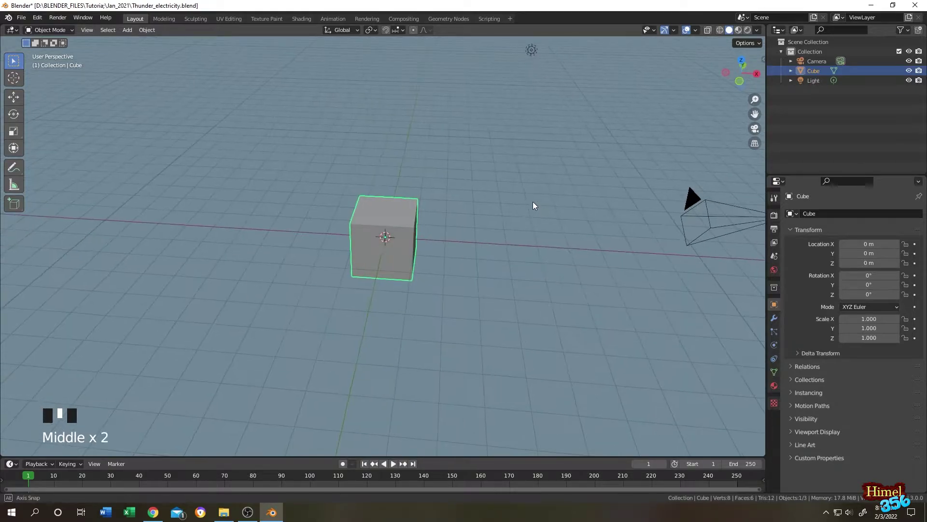
In the cube's Edit Mode, enable Auto Merge Vertices and scale the whole mesh to 0, collapsing it into a single vertex
click(399, 206)
scroll(440, 198, up, 2)
key(Tab)
middle_drag(440, 196, 466, 185)
click(726, 43)
key(a)
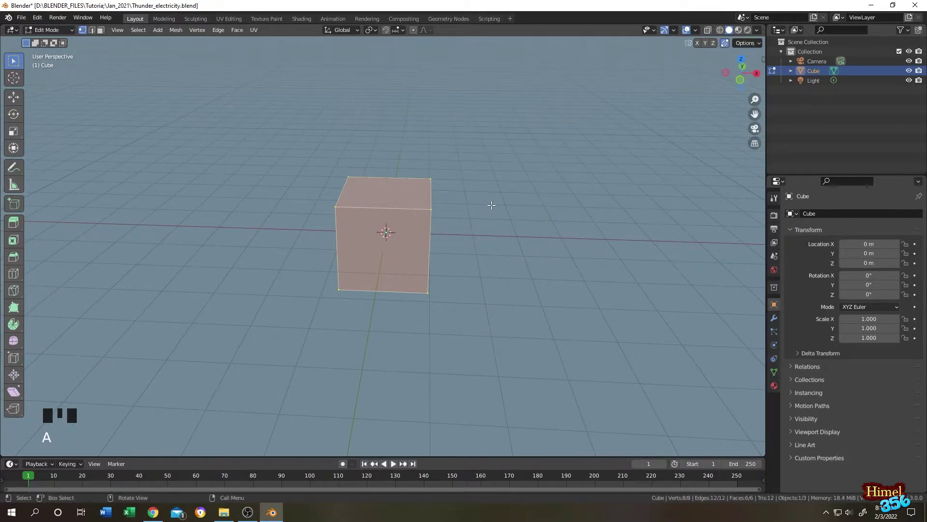
middle_drag(491, 205, 480, 196)
key(s)
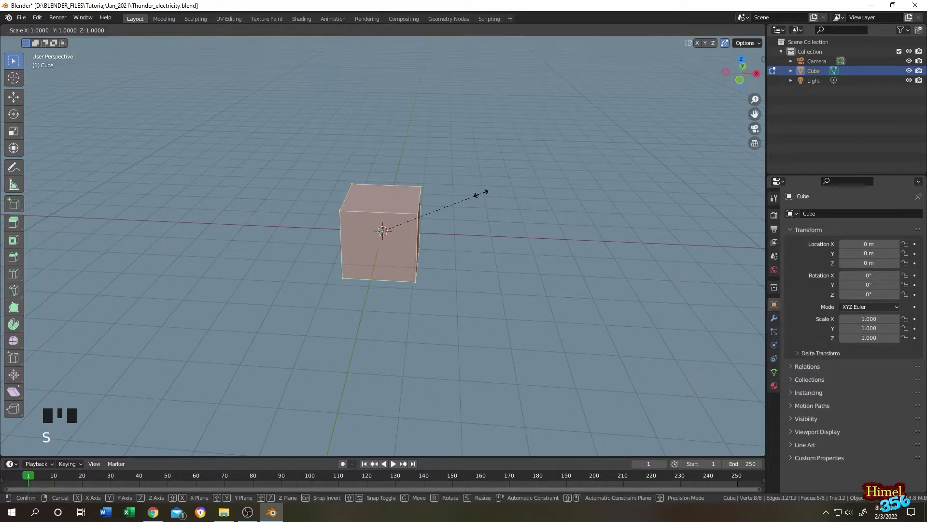
key(0)
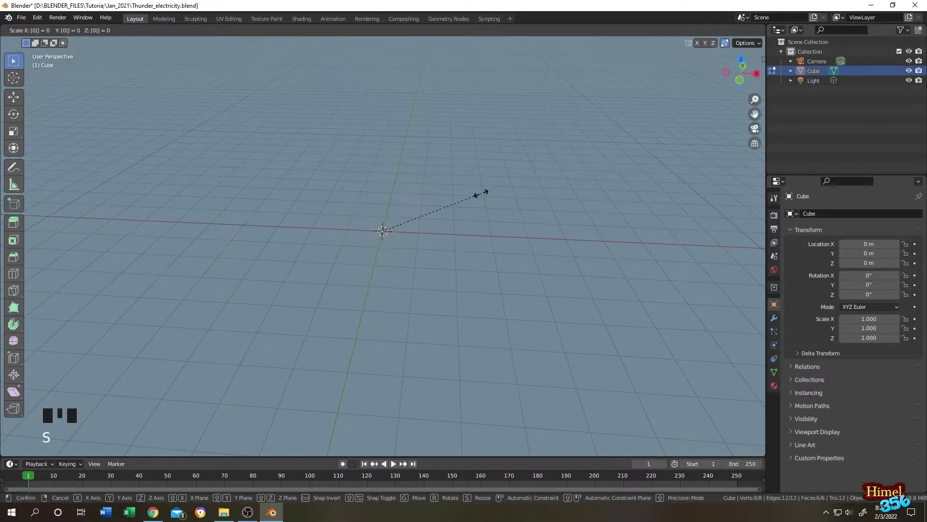
key(Return)
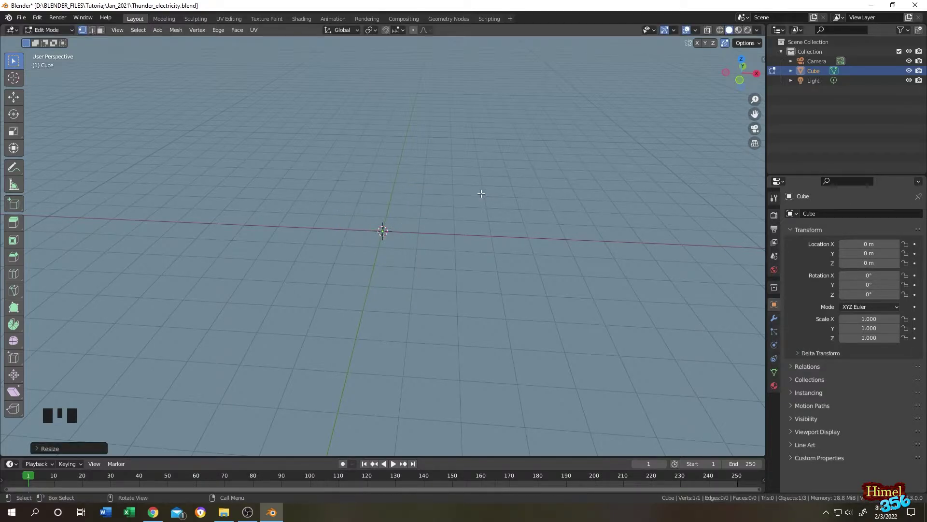
Turn off Auto Merge Vertices and extrude the vertex about 3 m straight up along Z in front view
click(725, 43)
scroll(338, 188, up, 1)
drag(340, 190, 424, 248)
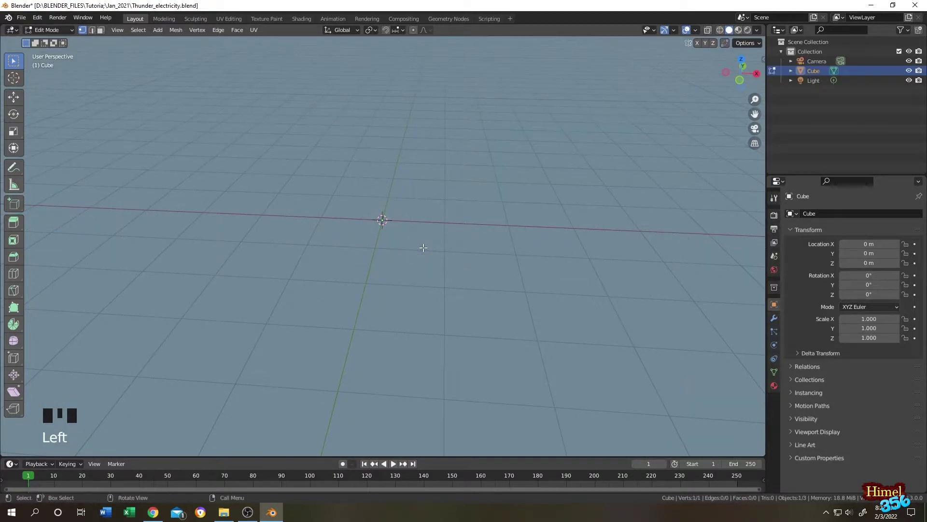
key(KP_1)
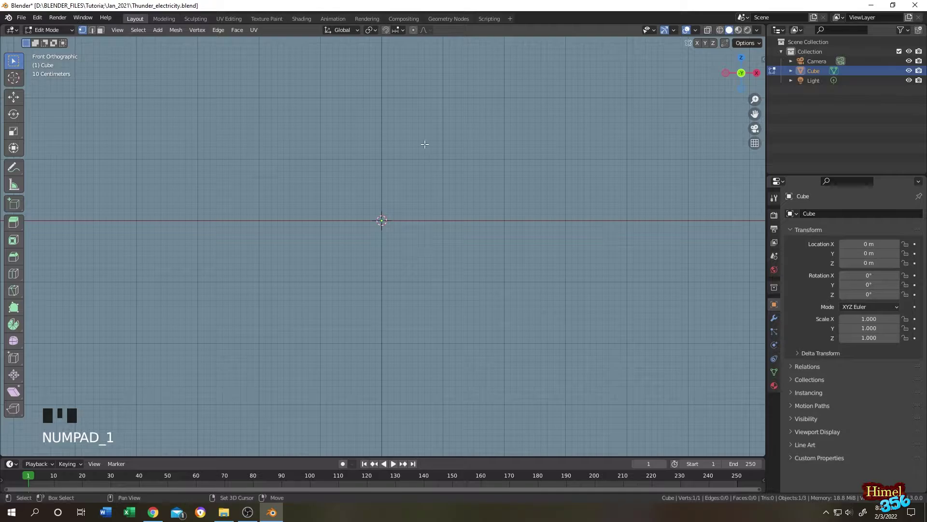
click(362, 254)
click(338, 256)
key(e)
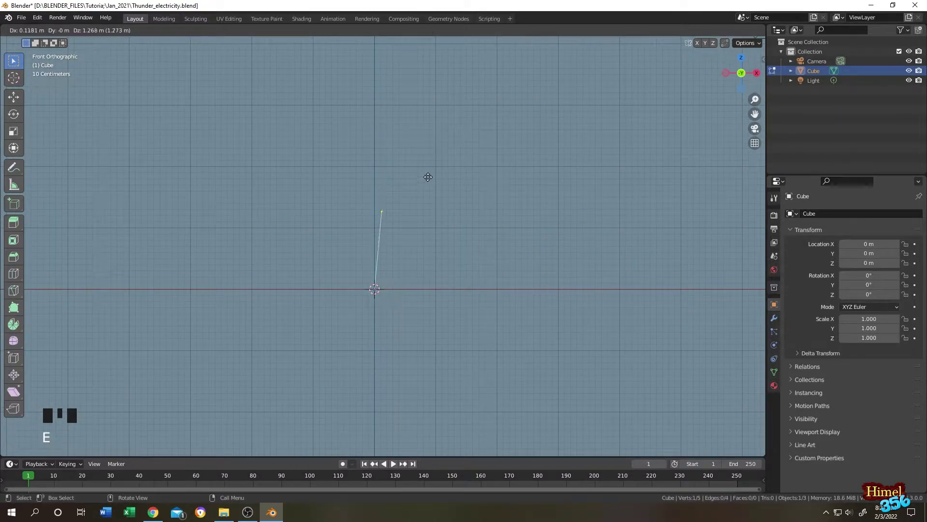
key(z)
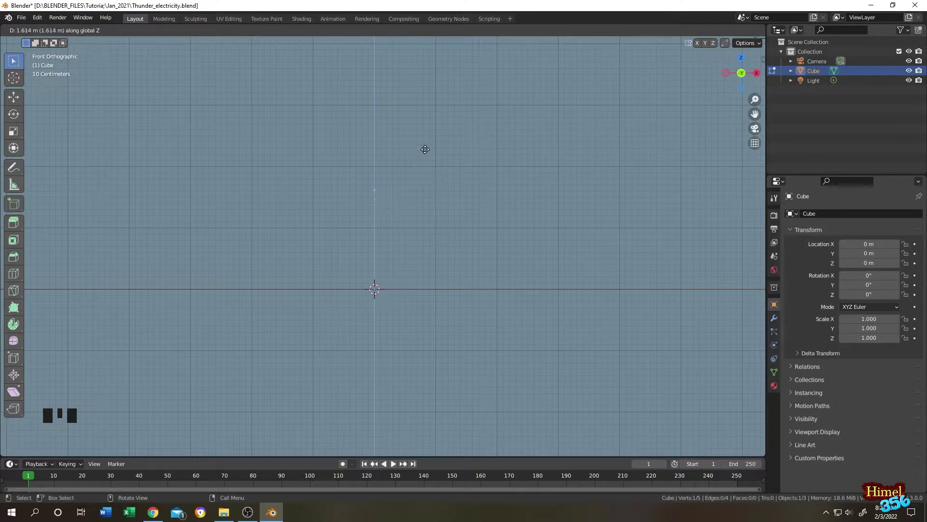
click(419, 66)
Subdivide the vertical line with 23 evenly spaced loop cuts
click(383, 164)
scroll(382, 163, up, 3)
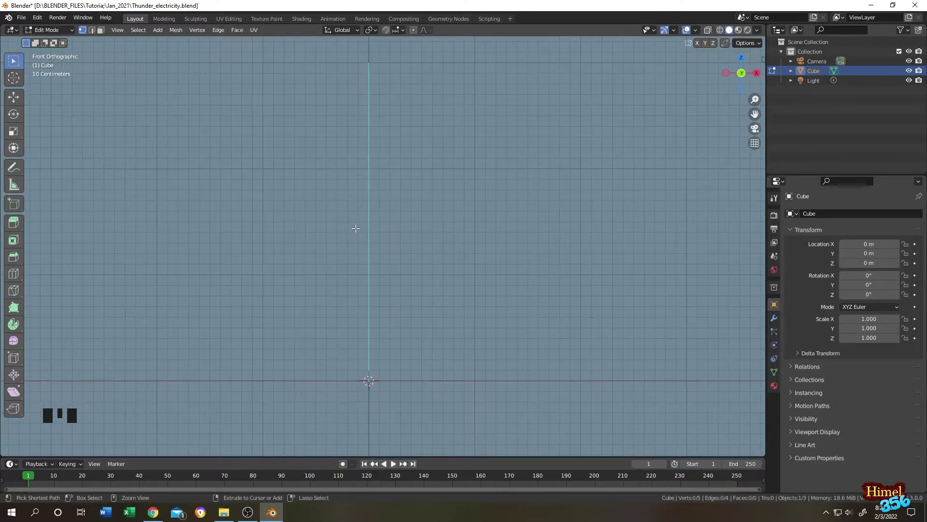
key(ctrl+r)
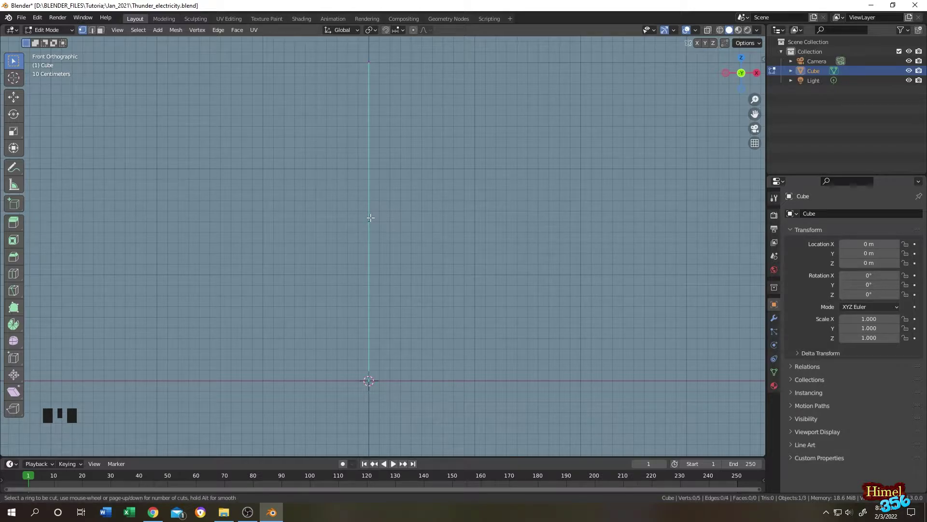
scroll(370, 218, up, 1)
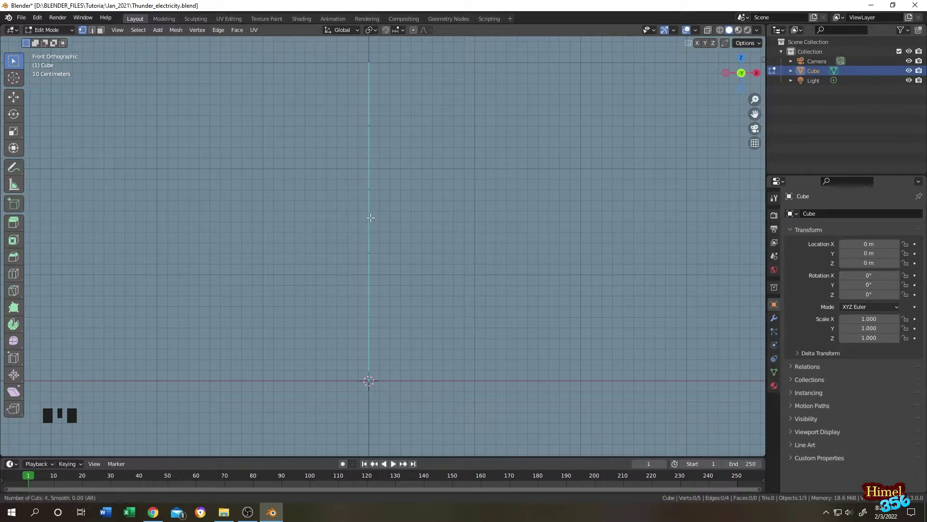
scroll(371, 218, up, 2)
click(370, 218)
right_click(420, 221)
click(490, 237)
shift+middle_drag(489, 236, 486, 242)
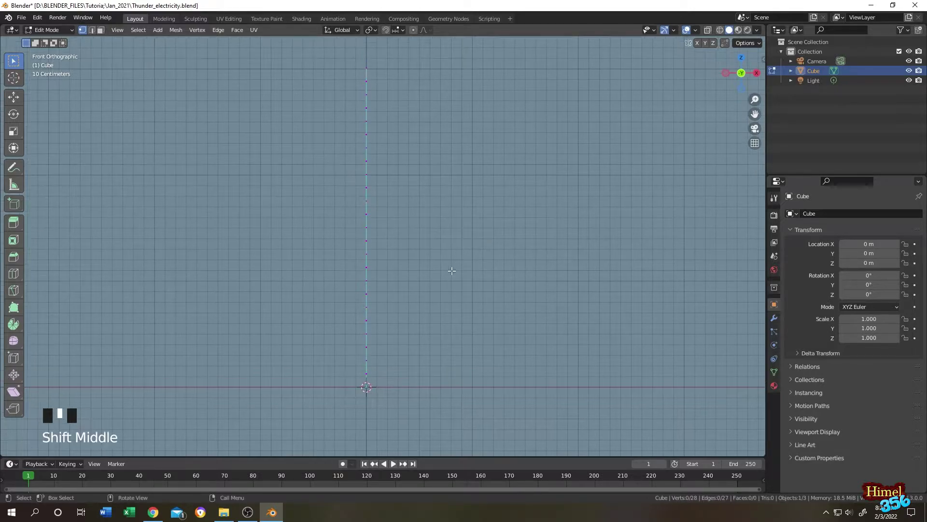
Extrude a two-segment branch on each side of the vertical line and a short one-segment branch near its top
click(367, 294)
key(e)
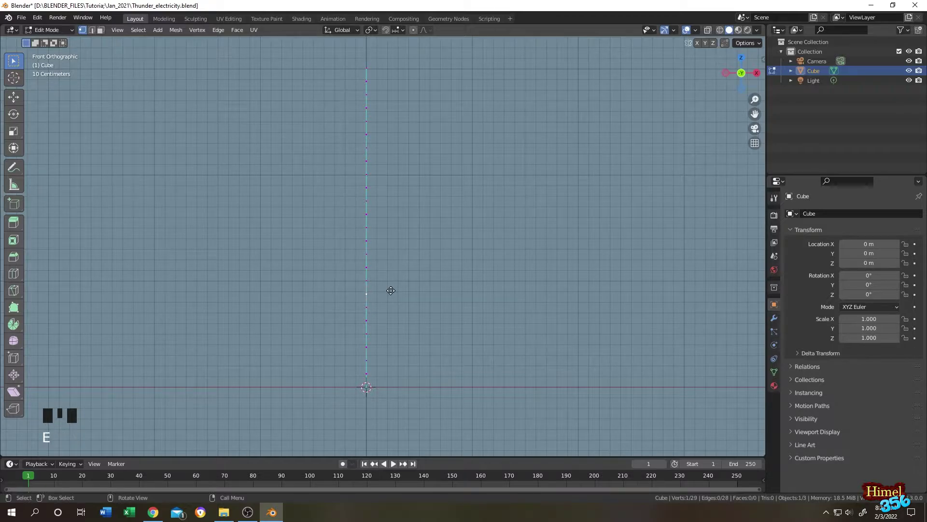
click(446, 203)
key(e)
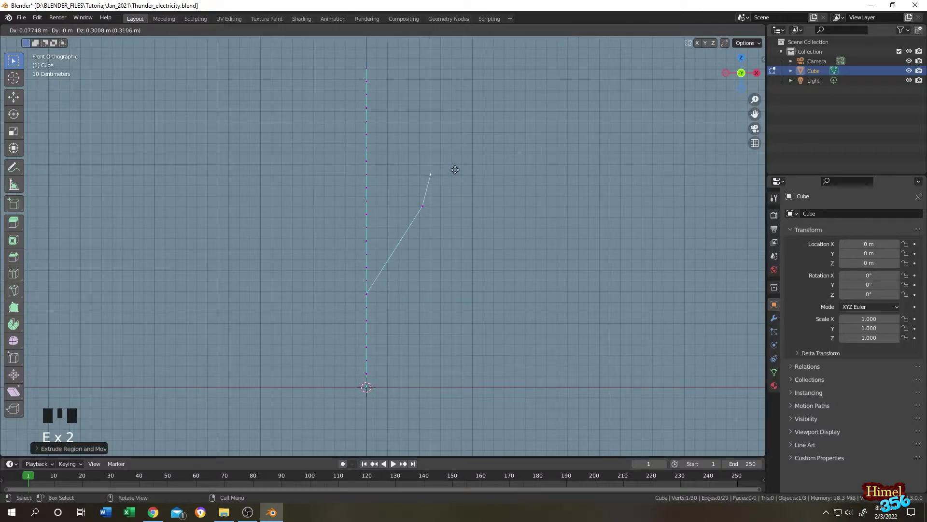
click(455, 169)
click(367, 187)
click(366, 107)
key(e)
click(375, 88)
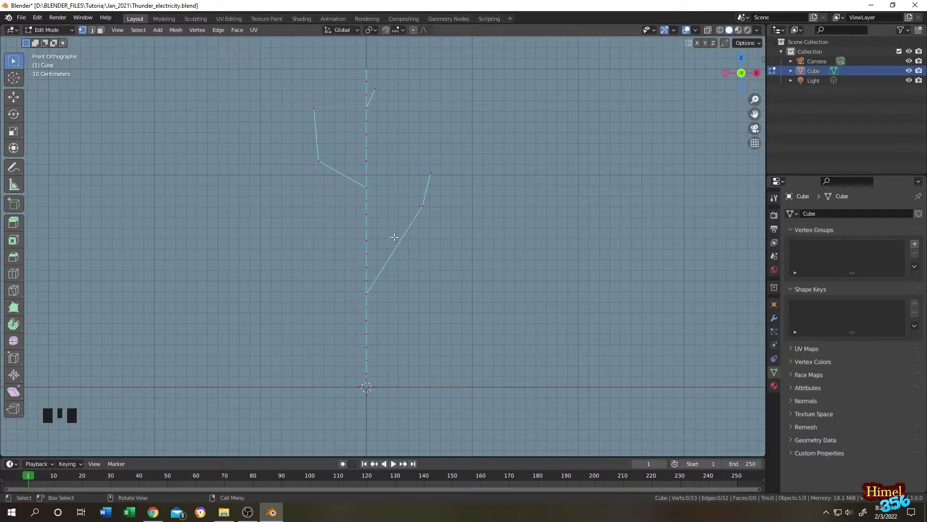
Subdivide both segments of the left branch with four loop cuts each
key(ctrl+r)
scroll(338, 170, up, 2)
click(339, 170)
right_click(339, 170)
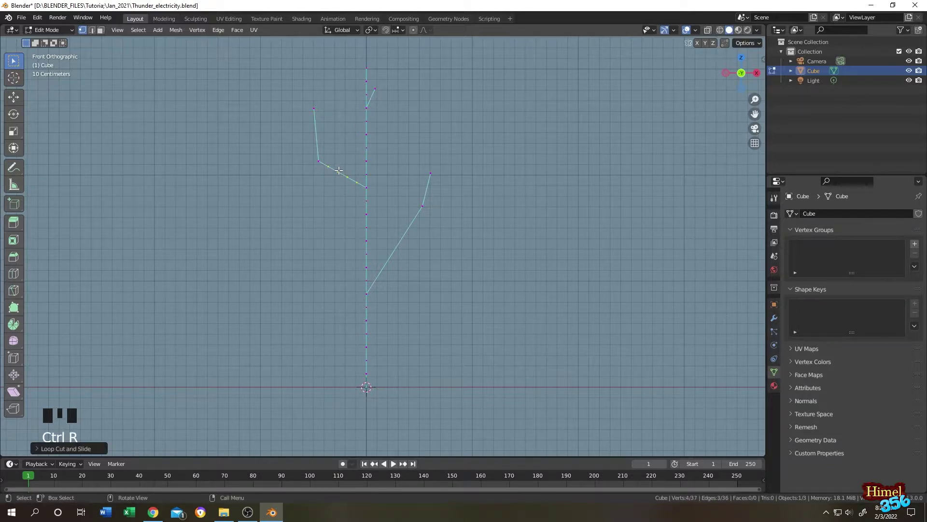
key(ctrl+r)
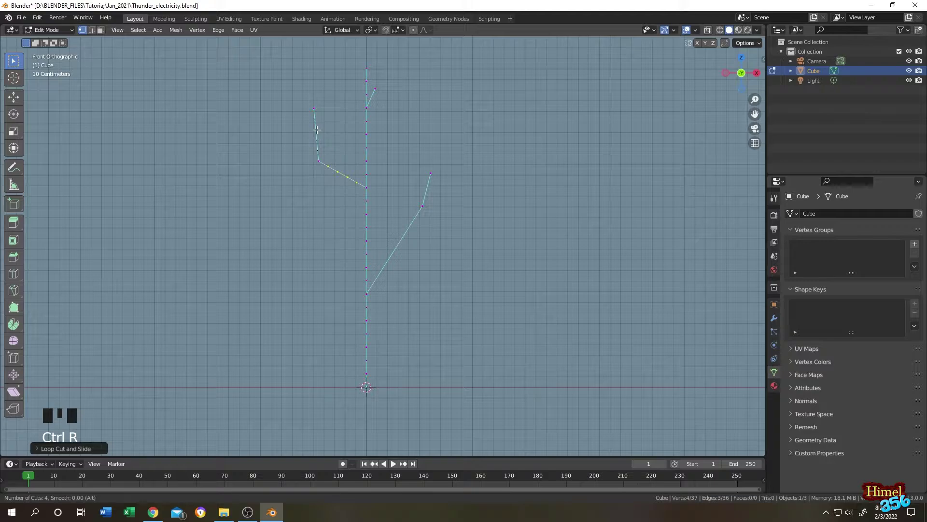
click(316, 130)
click(553, 253)
Subdivide both segments of the right branch with five loop cuts each
key(ctrl+r)
scroll(401, 242, up, 3)
click(440, 199)
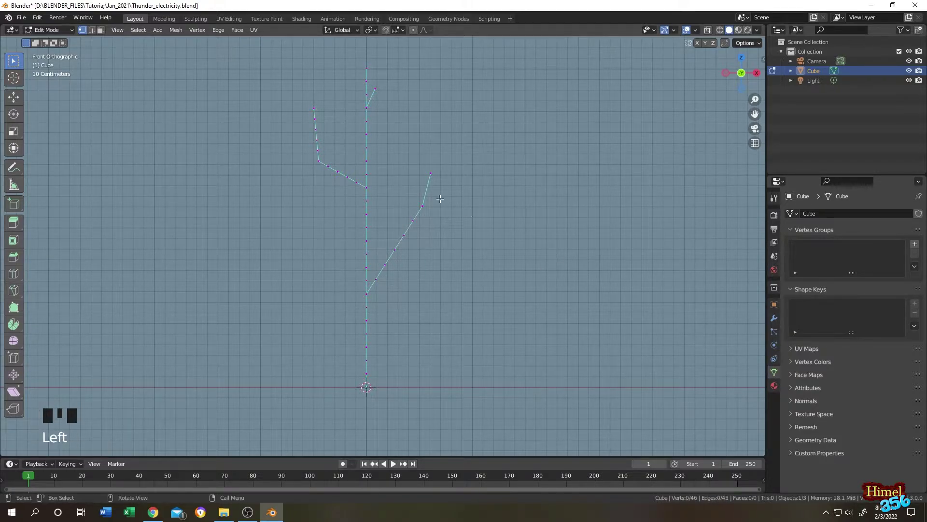
click(440, 199)
click(440, 199)
Assign all vertices except the main line's top and bottom ends to a new vertex group named Electricity
drag(298, 74, 454, 378)
key(ctrl+g)
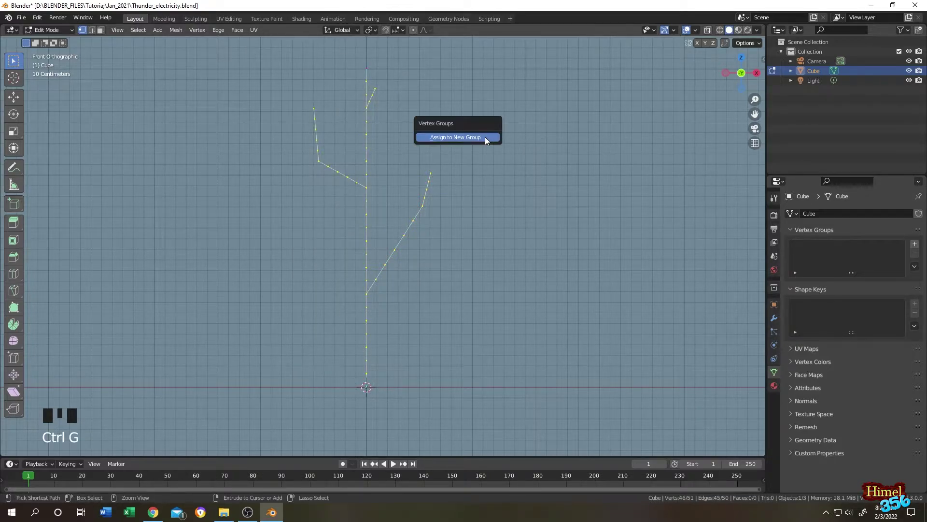
click(457, 136)
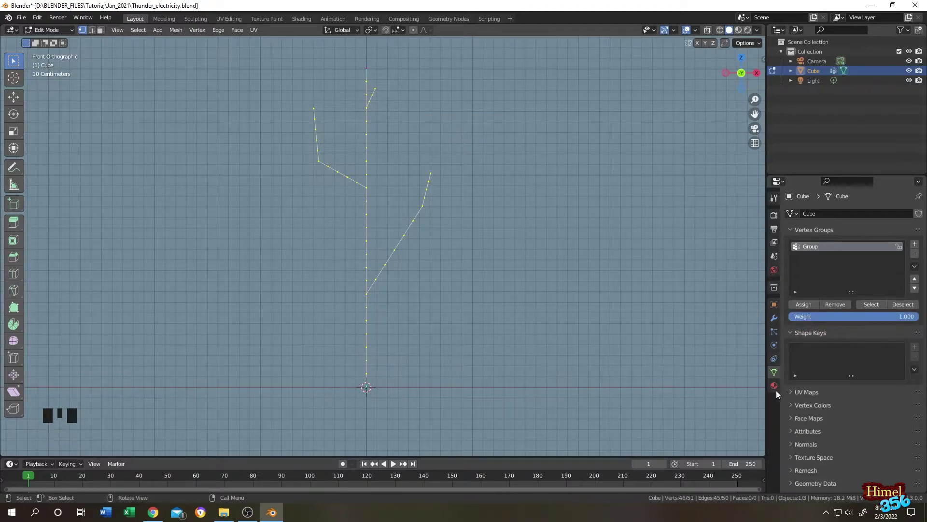
click(774, 373)
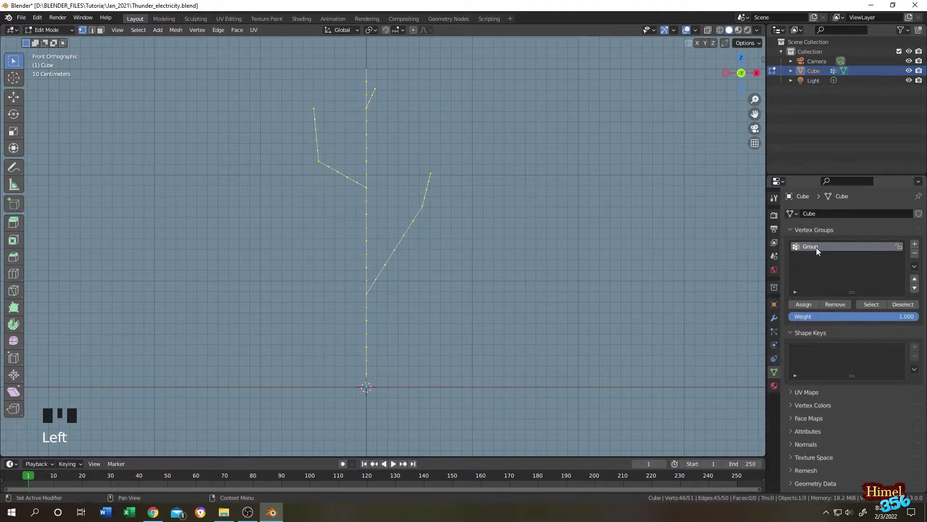
double_click(816, 247)
text(Electricity)
key(Return)
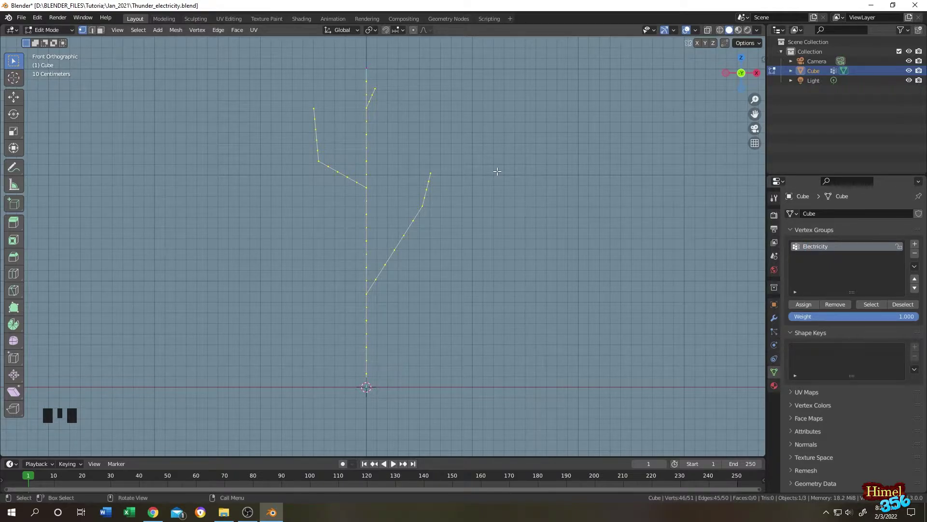
Return to Object Mode and add a Displace modifier to the branched line
key(Tab)
click(475, 290)
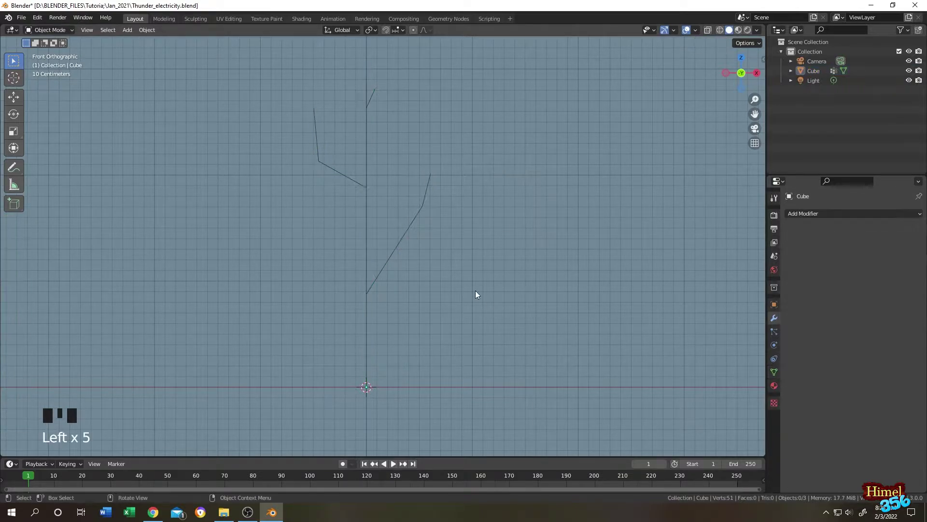
click(367, 196)
click(819, 249)
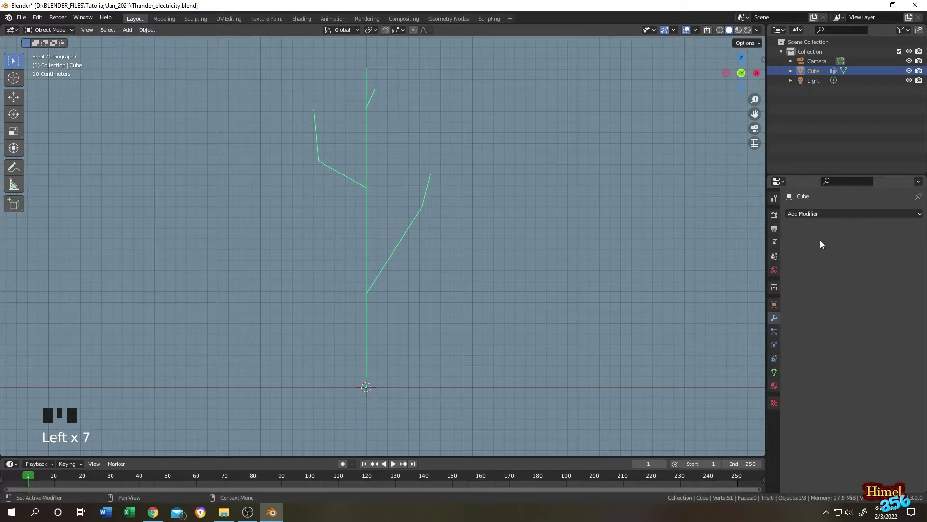
click(822, 213)
click(805, 271)
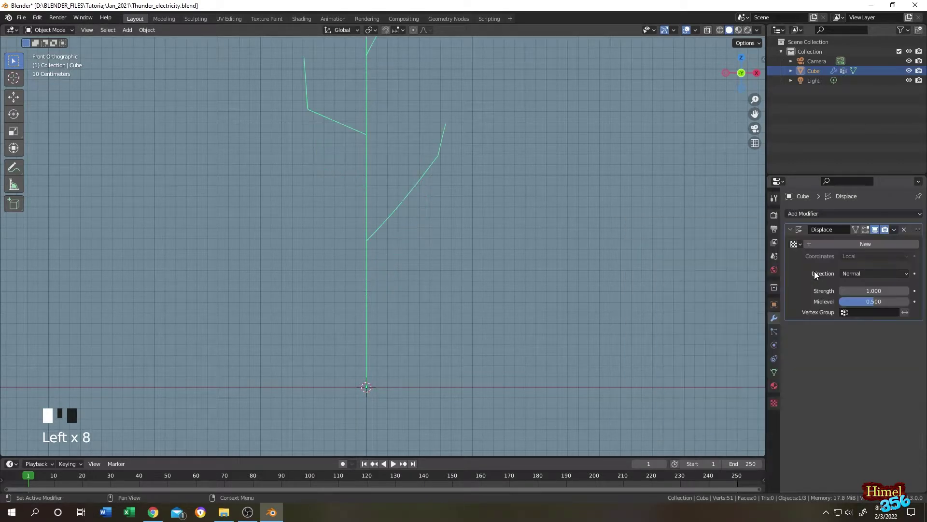
shift+middle_drag(483, 217, 535, 199)
Create a new texture for the Displace modifier and set its type to Clouds
click(861, 245)
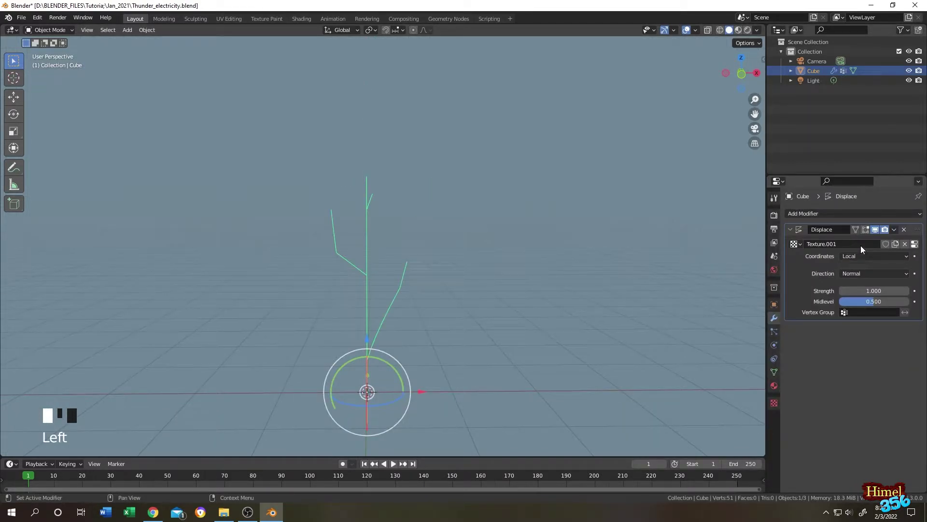
click(916, 244)
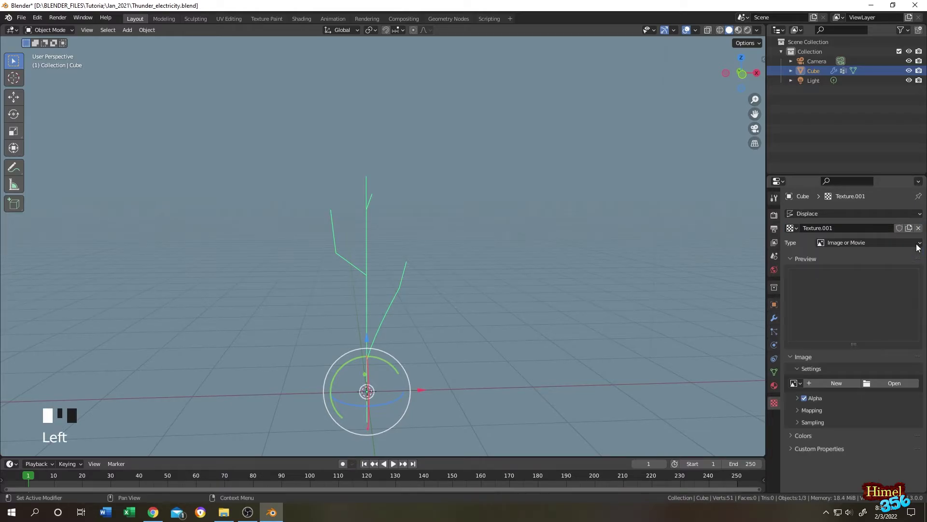
click(859, 242)
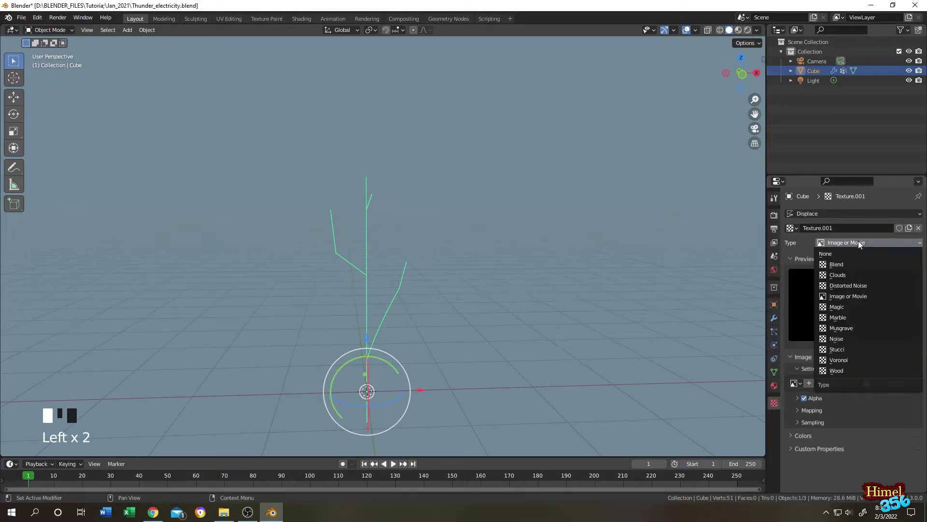
click(838, 274)
middle_drag(487, 232, 511, 230)
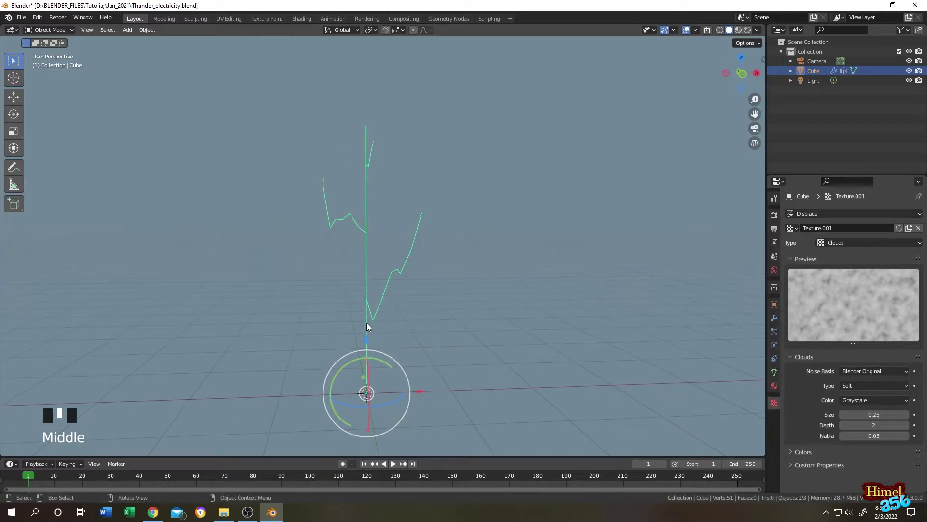
Set the Displace modifier's direction to X
click(774, 318)
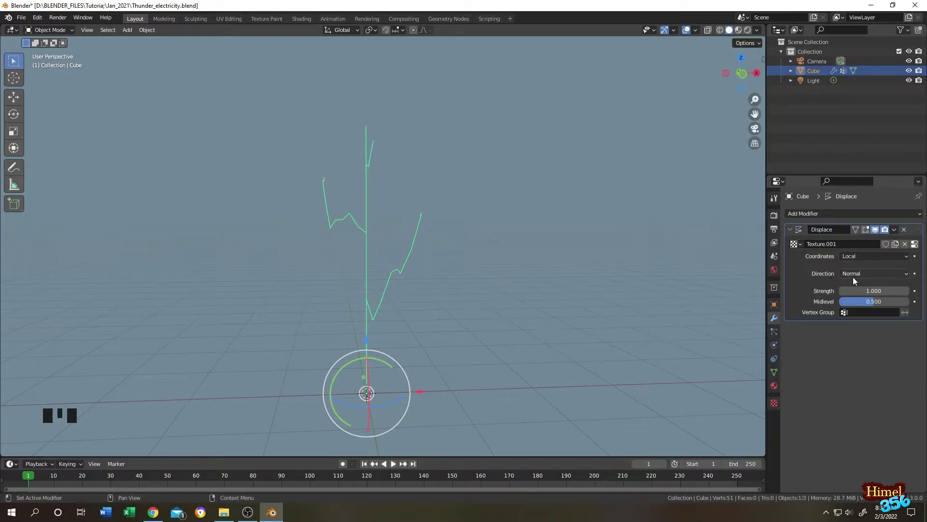
click(369, 428)
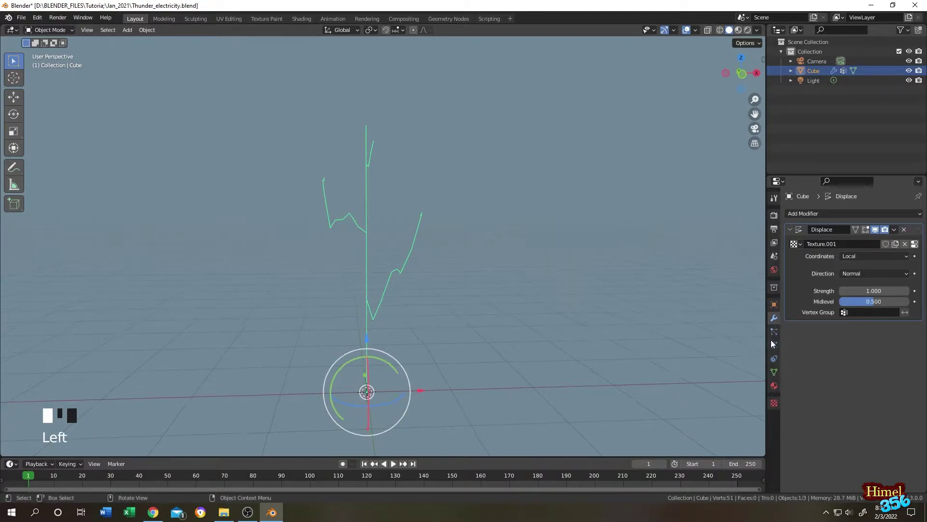
click(859, 274)
click(853, 285)
mouse_move(499, 248)
middle_down()
mouse_move(480, 249)
mouse_move(496, 248)
middle_up()
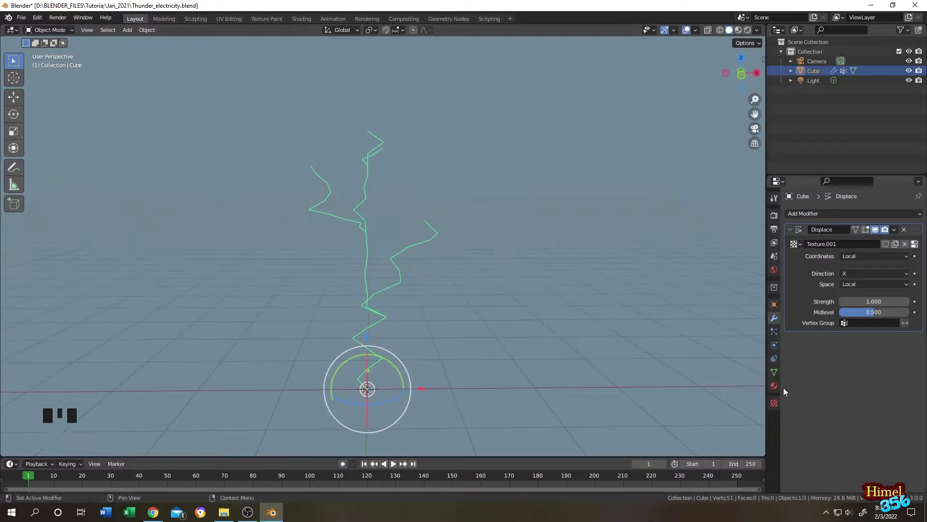
Reduce the Clouds texture's size slightly and set the Displace modifier's strength to 0.5
click(915, 245)
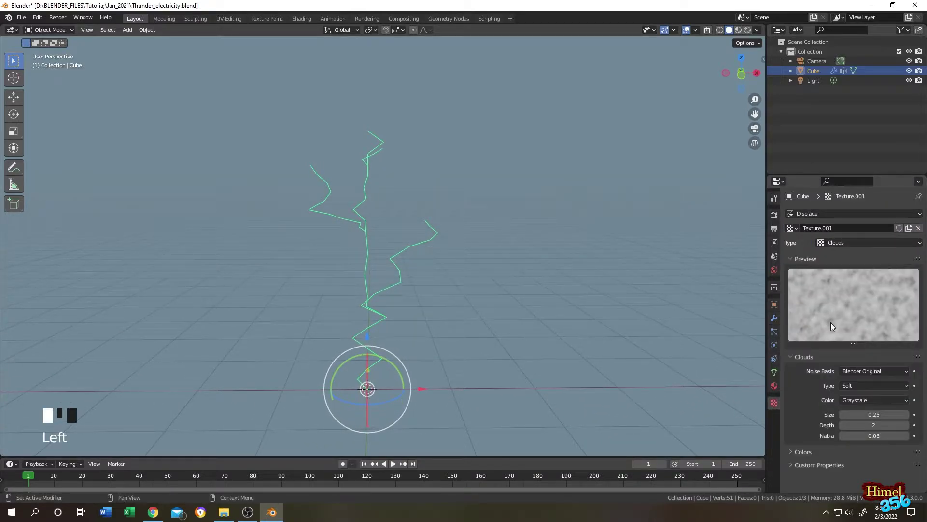
drag(876, 414, 855, 414)
click(774, 318)
click(880, 300)
click(881, 299)
text(0.5)
key(Return)
Add a plain axes empty, move it about 1 m along X from the bolt's base and rename it Elec_Controler
click(445, 228)
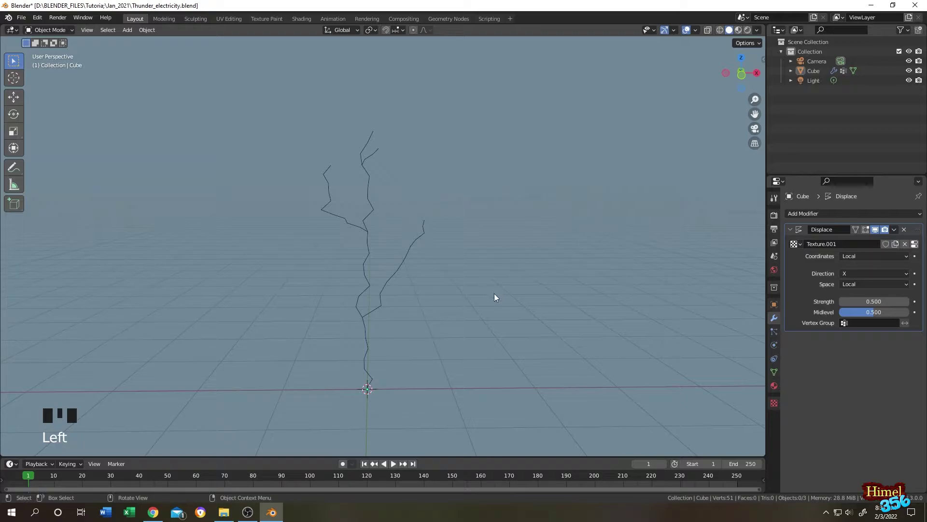
key(shift+a)
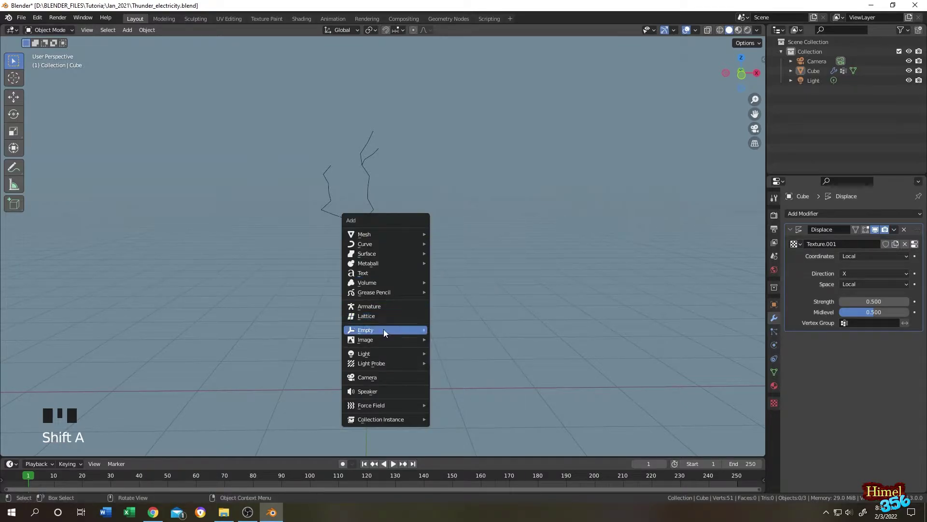
mouse_move(384, 329)
click(470, 328)
drag(422, 389, 508, 389)
double_click(816, 81)
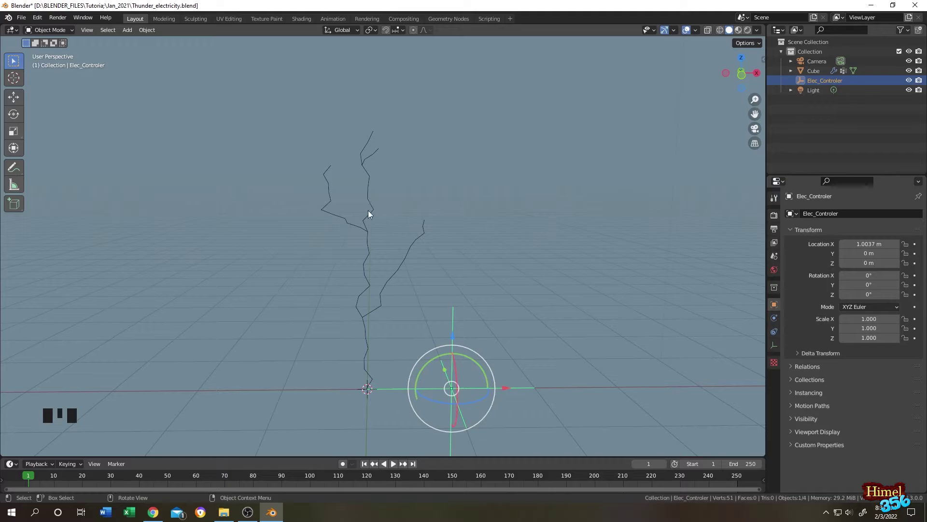
Set the bolt's Displace modifier coordinates to Object and pick the Elec_Controler empty as the reference object
click(373, 214)
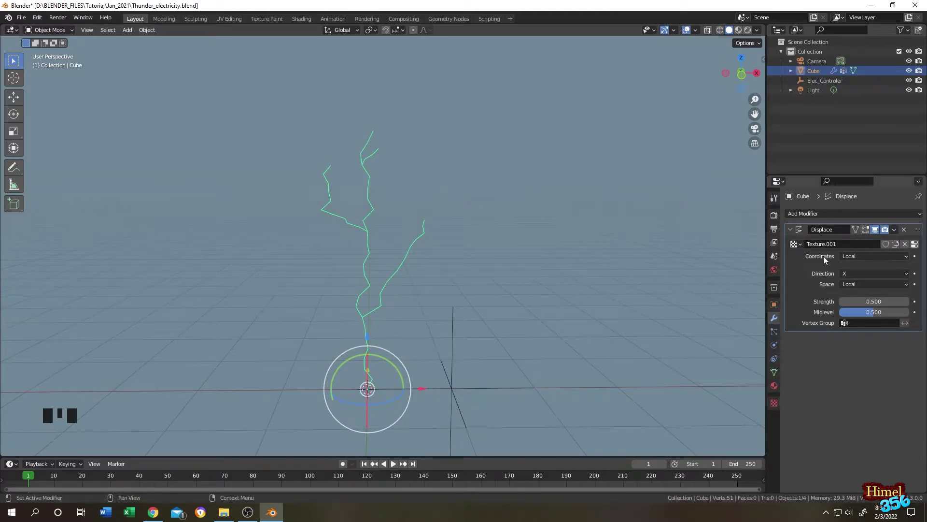
click(858, 256)
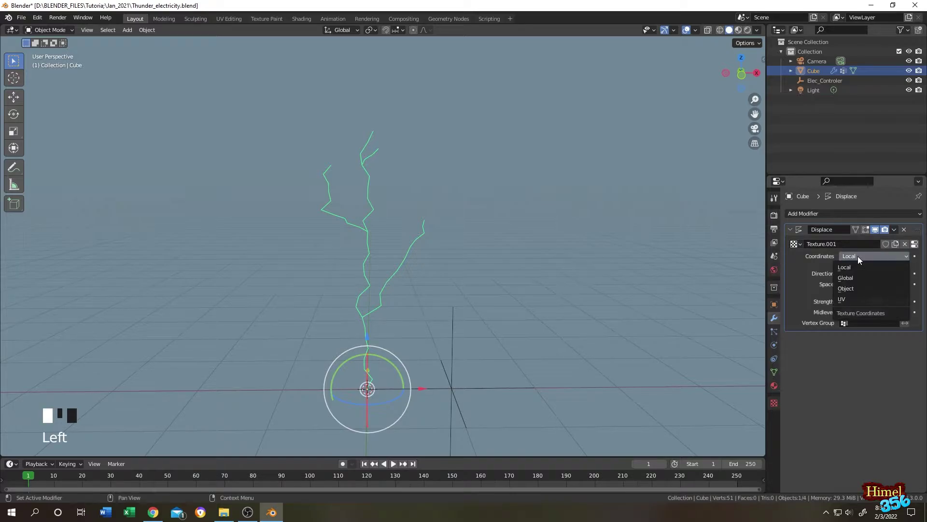
click(853, 287)
click(903, 268)
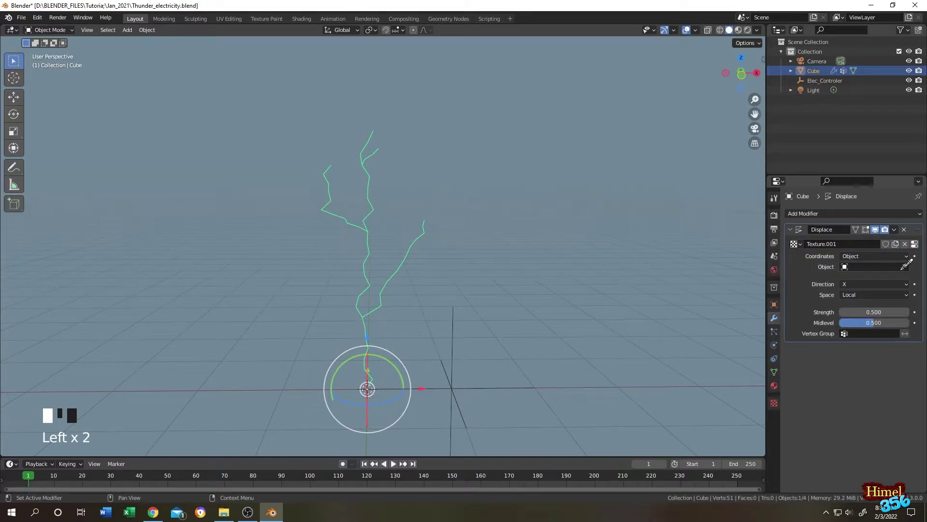
click(460, 384)
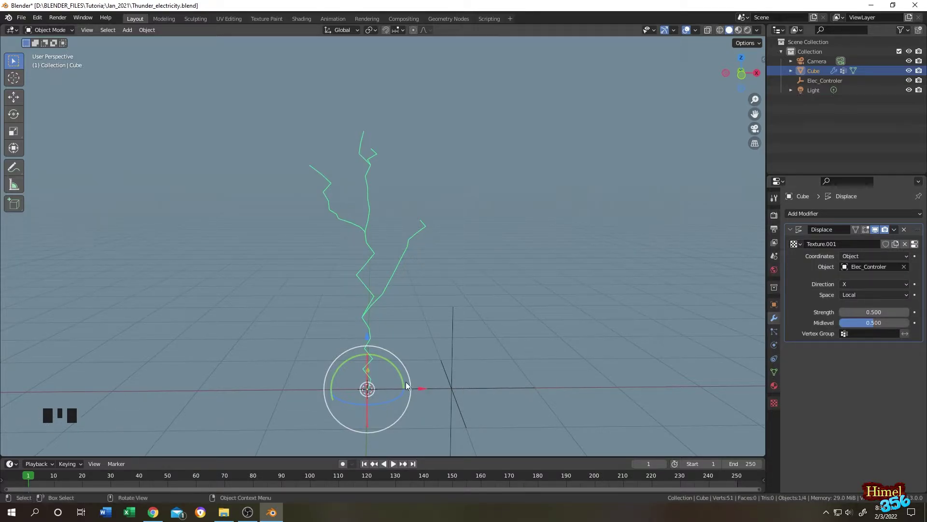
Move the Elec_Controler empty up and down along Z to preview its influence on the bolt's displacement
click(450, 388)
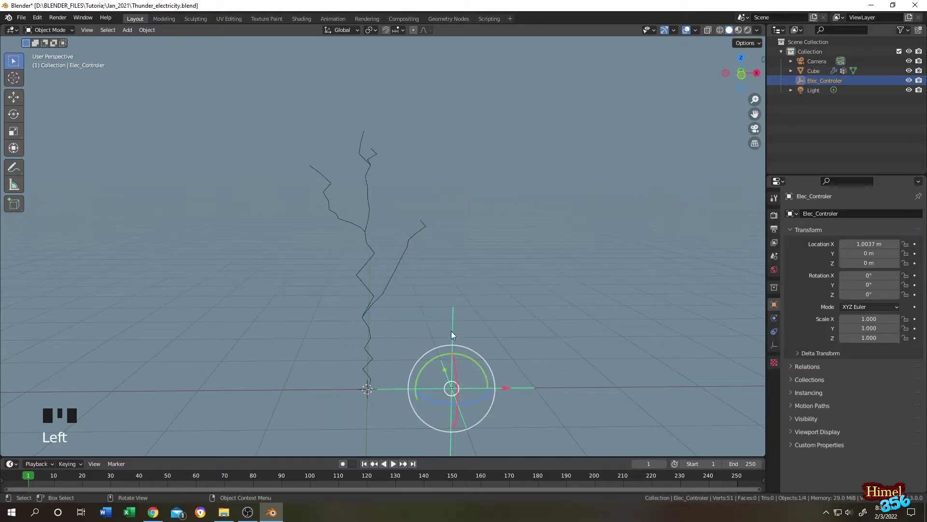
drag(454, 332, 453, 300)
drag(454, 300, 453, 319)
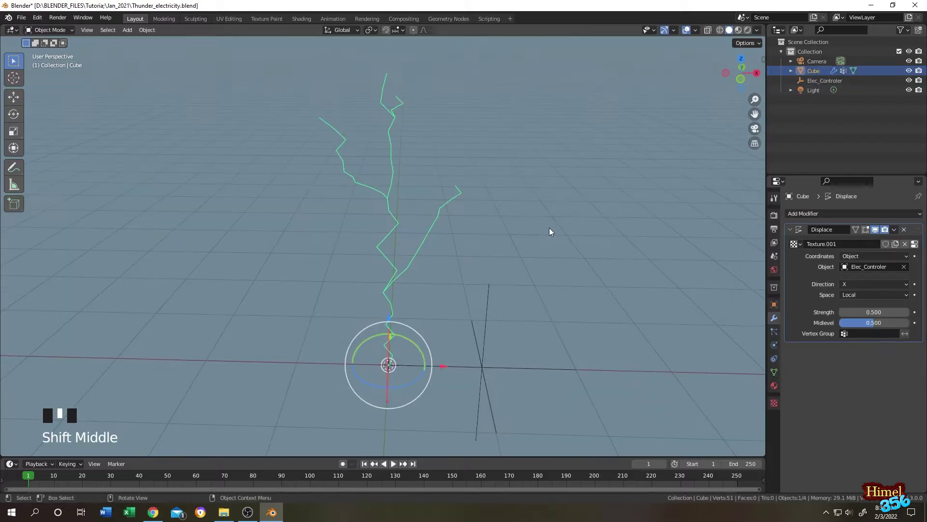
Collapse the bolt's Displace modifier and duplicate it
mouse_move(549, 227)
middle_down()
mouse_move(519, 230)
mouse_move(538, 231)
middle_up()
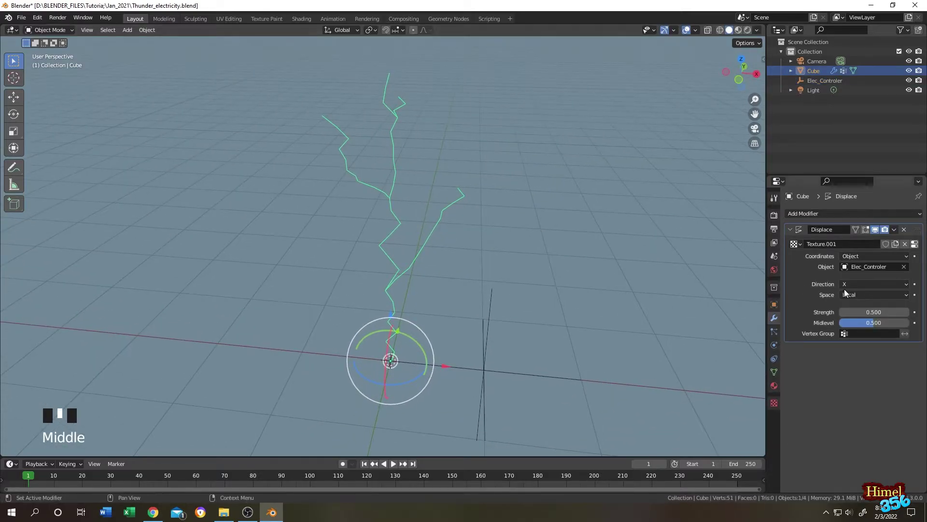
middle_drag(491, 188, 418, 171)
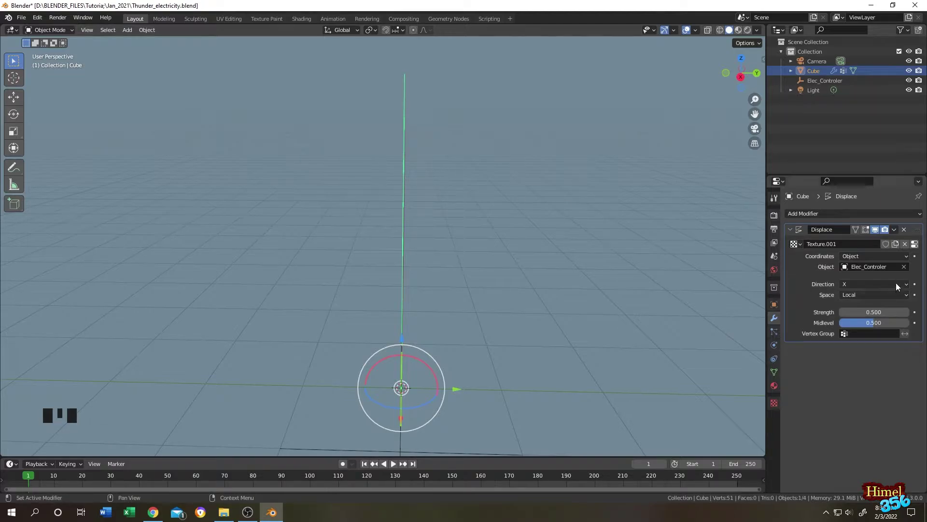
click(788, 229)
click(915, 234)
key(shift+d)
click(917, 232)
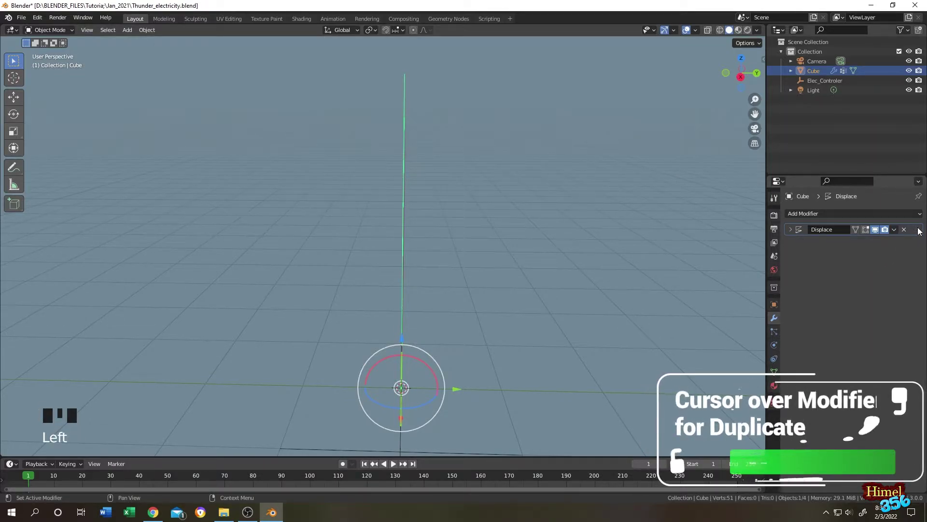
key(shift+d)
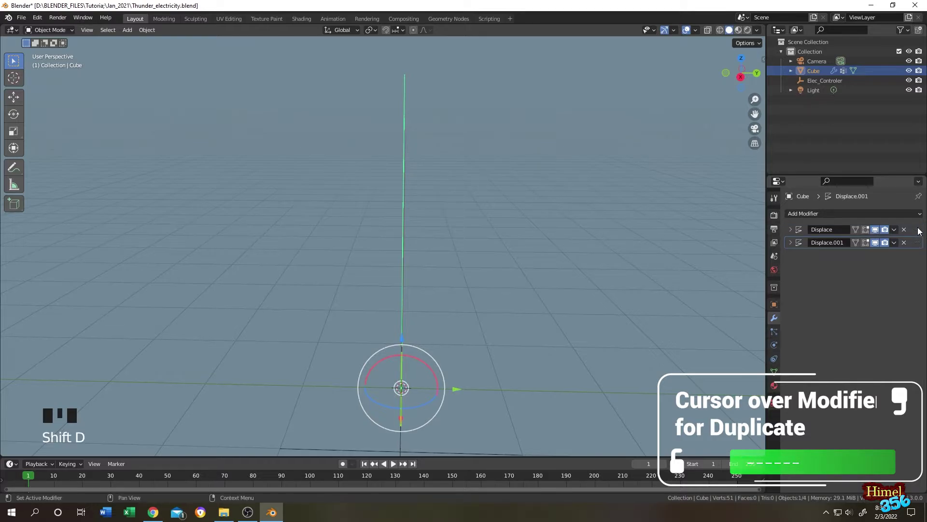
Set the duplicated Displace modifier's direction to Y and check the bolt's shape from several angles
click(790, 243)
click(855, 297)
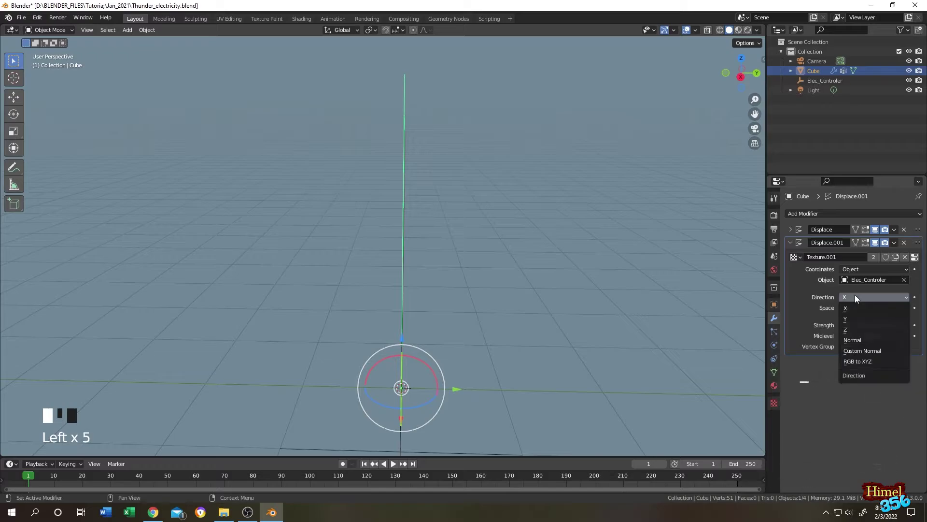
click(852, 318)
middle_drag(511, 253, 542, 249)
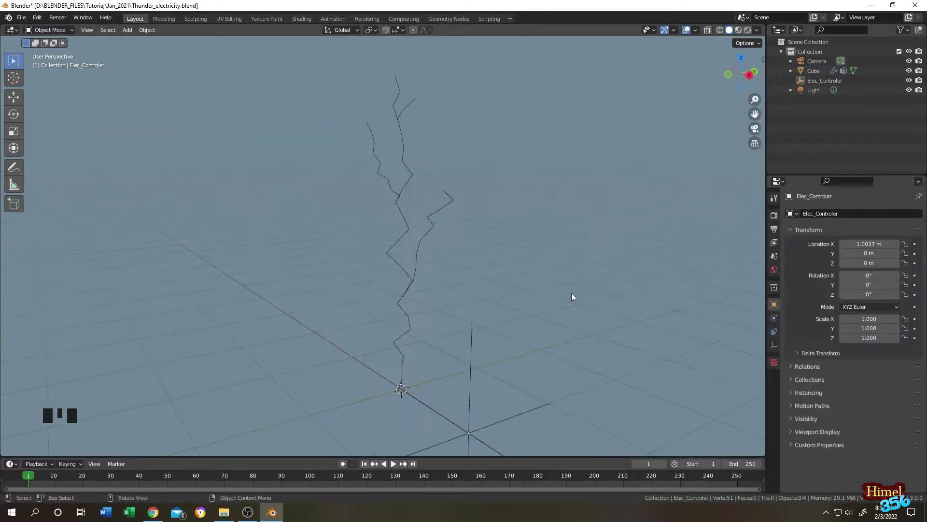
middle_drag(572, 293, 578, 277)
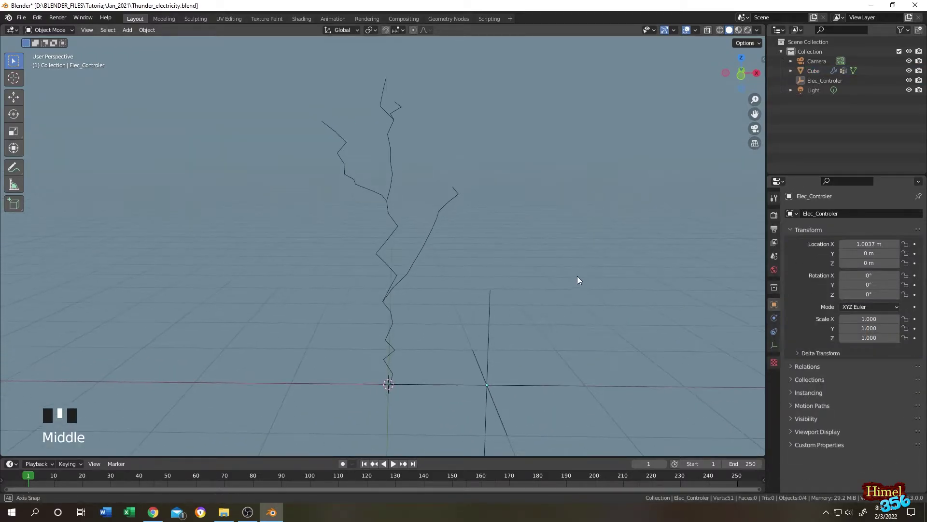
Switch to the front view and raise the Elec_Controler empty about 0.2 m along Z
click(387, 276)
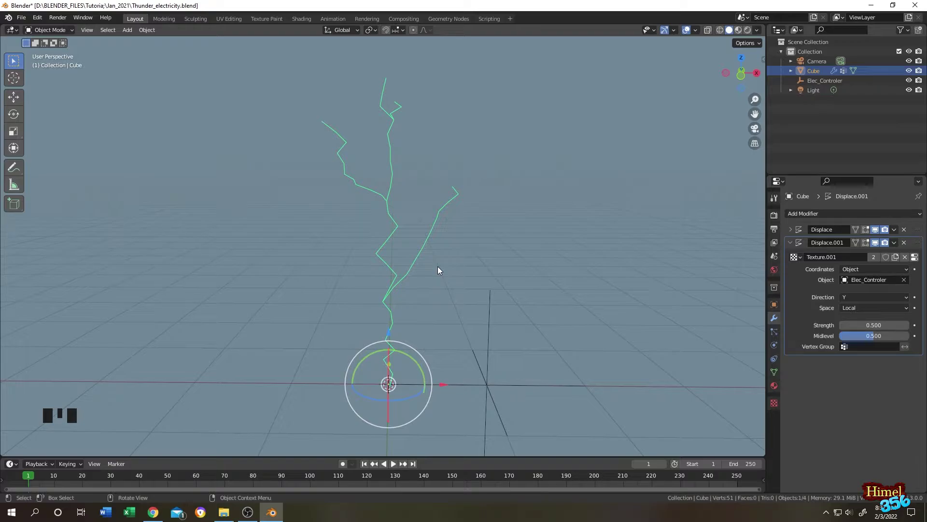
key(KP_1)
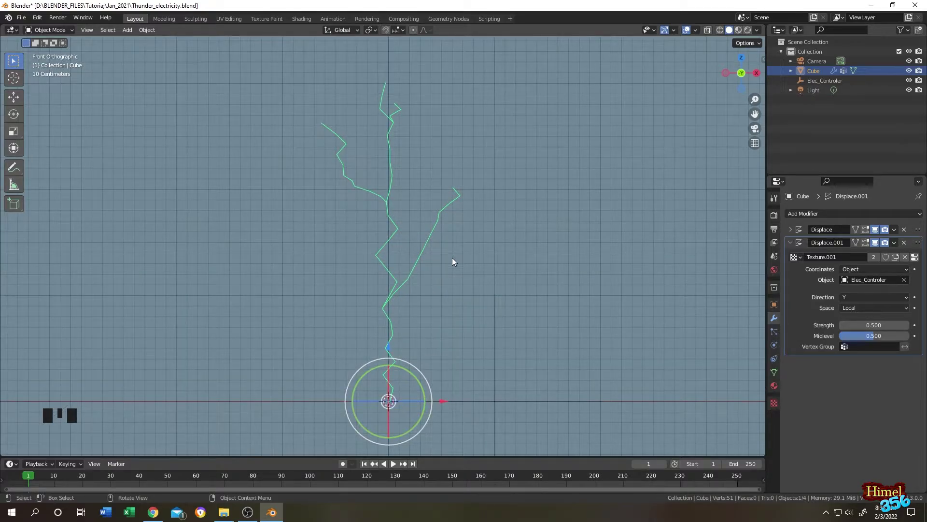
click(561, 195)
scroll(560, 196, up, 1)
click(515, 416)
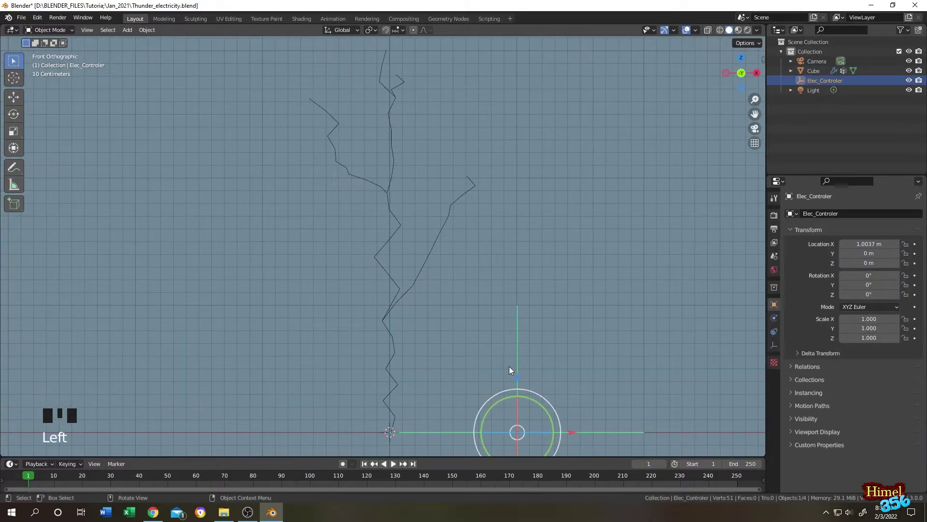
drag(517, 378, 517, 353)
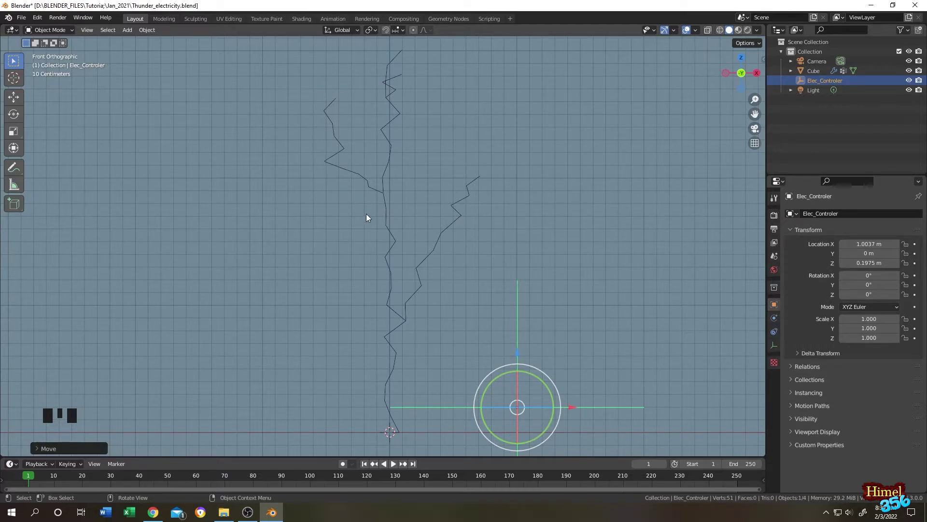
Assign the Electricity vertex group to both Displace modifiers on the bolt
click(395, 106)
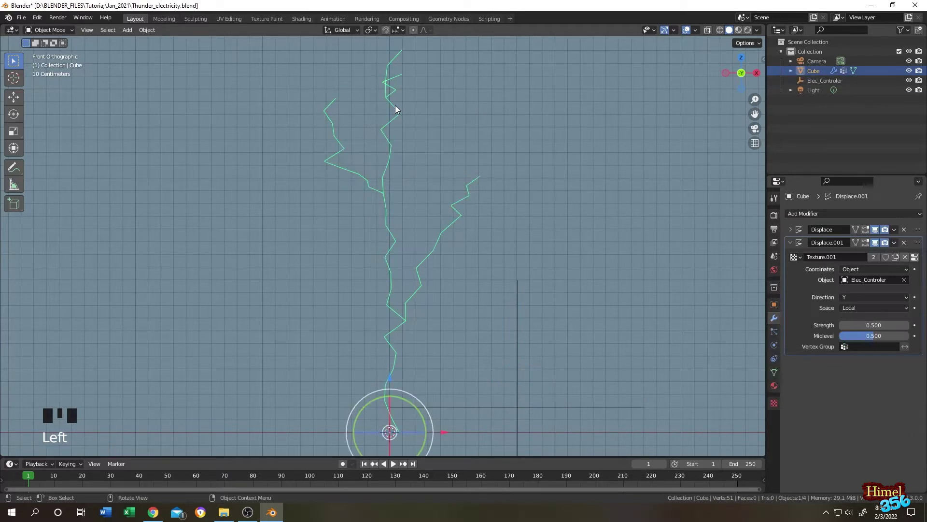
click(774, 317)
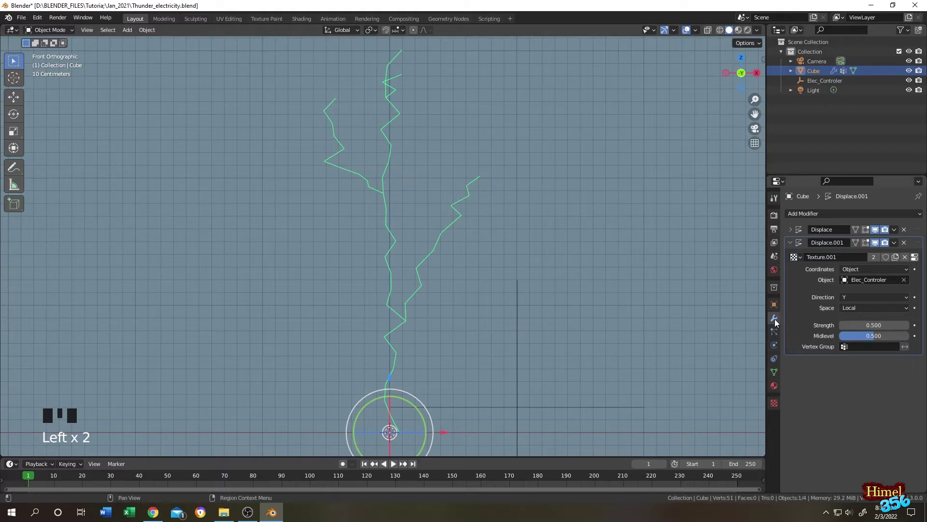
click(866, 346)
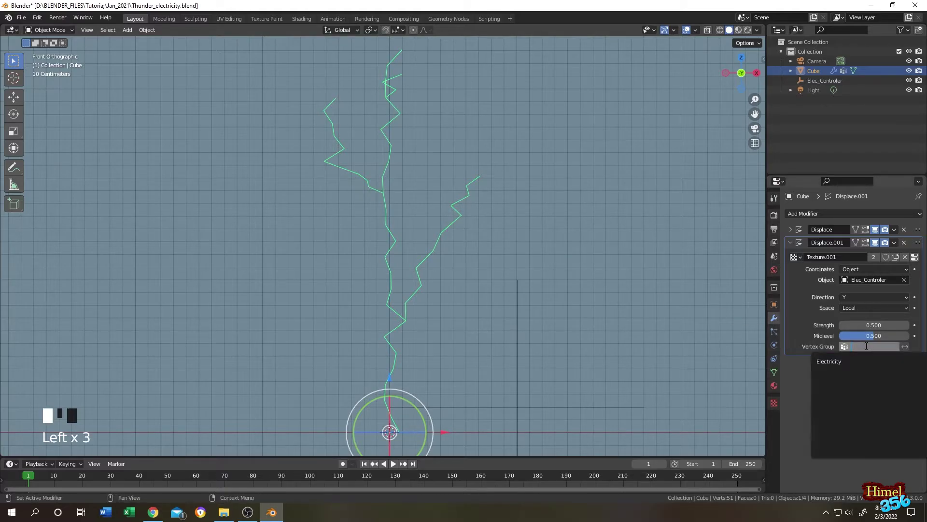
click(846, 361)
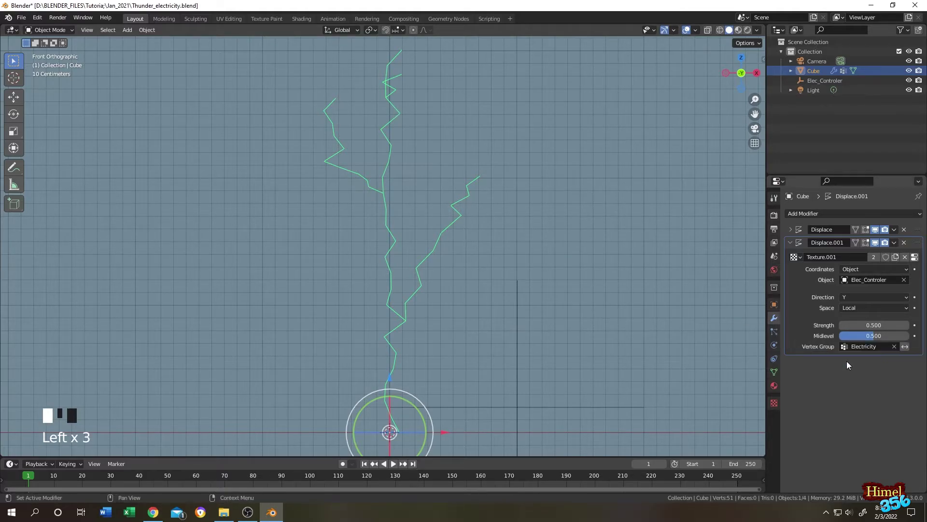
click(791, 230)
click(858, 333)
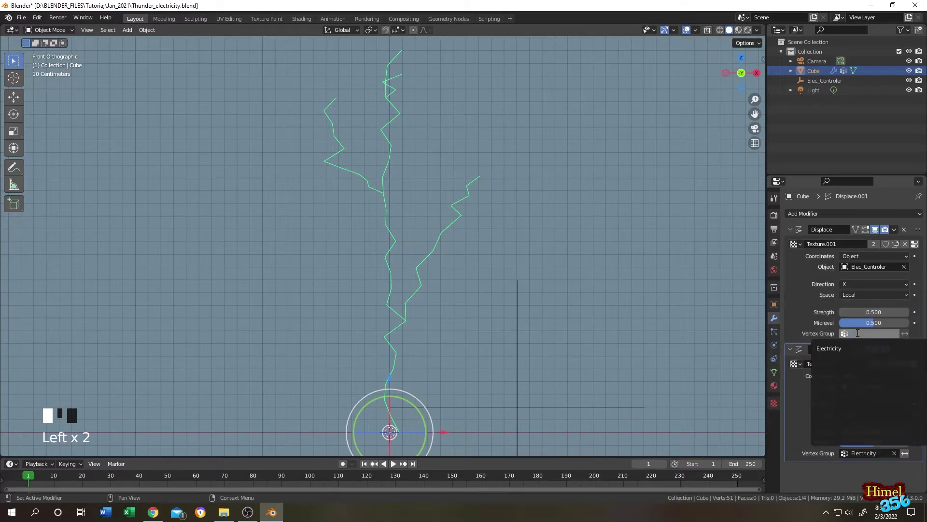
click(851, 347)
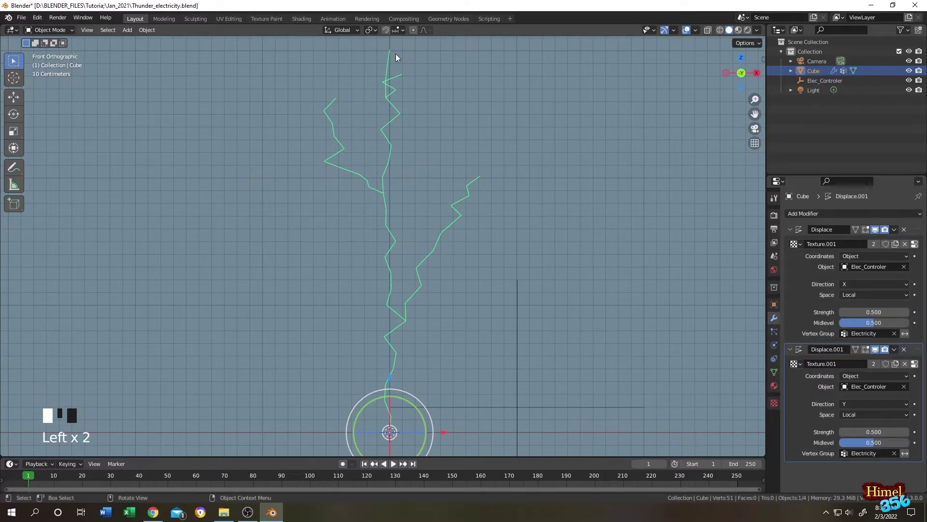
Shift the Elec_Controler empty along Z to test the bolt's displacement with the vertex group applied
shift+middle_drag(492, 322, 494, 291)
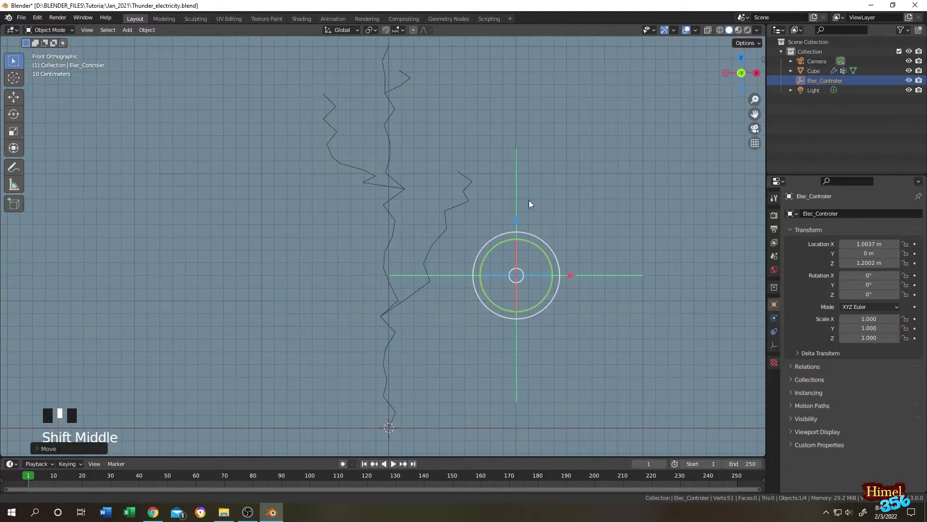
drag(514, 222, 514, 276)
scroll(636, 273, down, 2)
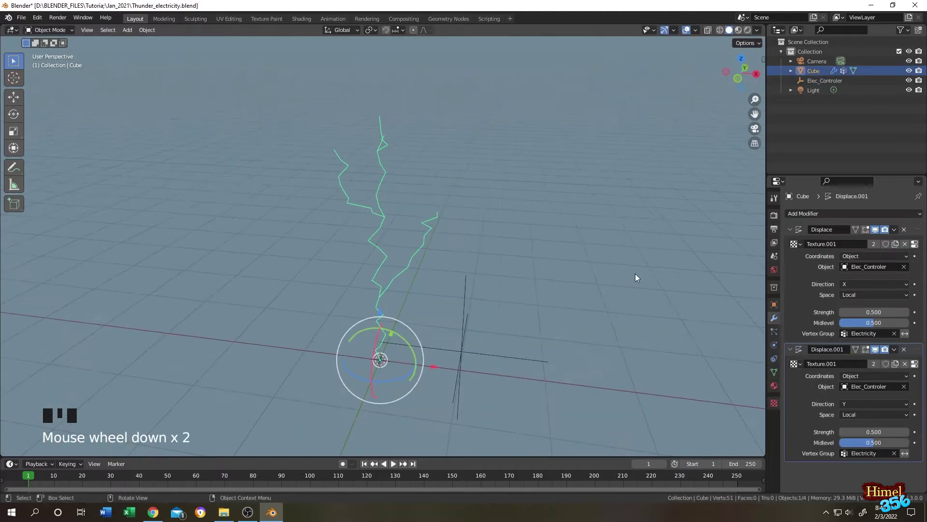
scroll(488, 263, down, 1)
scroll(488, 263, up, 2)
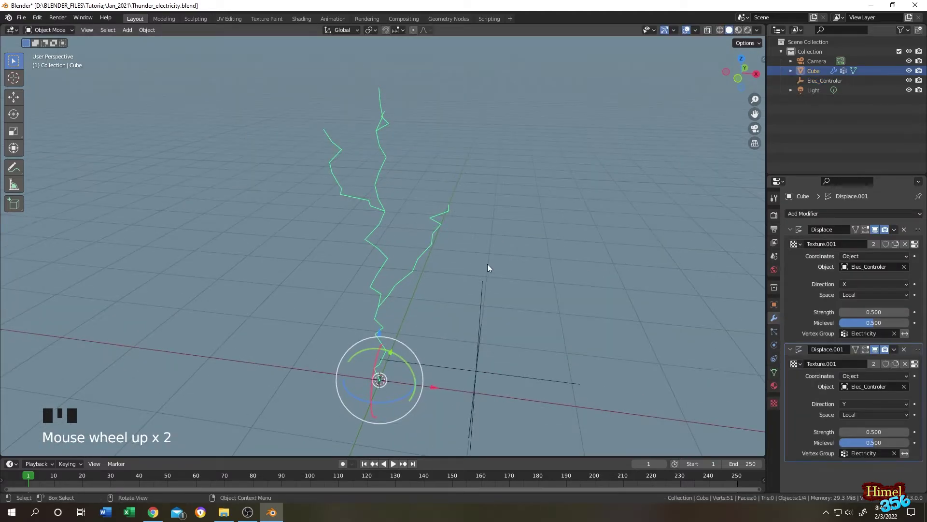
Add a Skin modifier to the bolt and enable its smooth shading
click(387, 263)
click(767, 312)
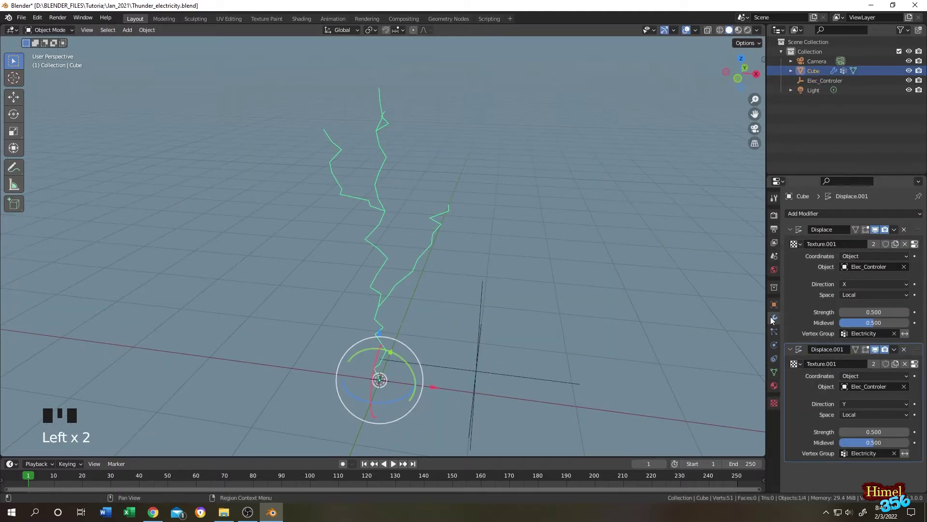
click(790, 229)
click(787, 244)
click(822, 213)
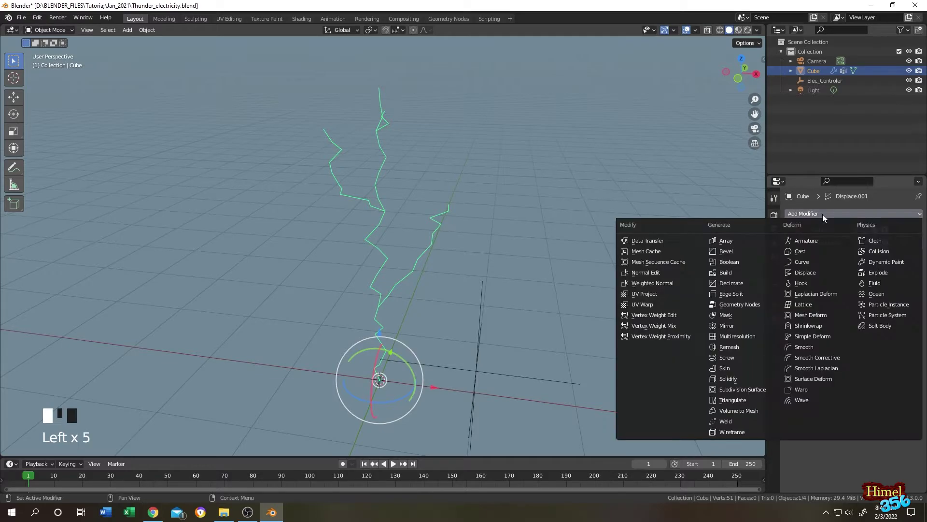
click(749, 366)
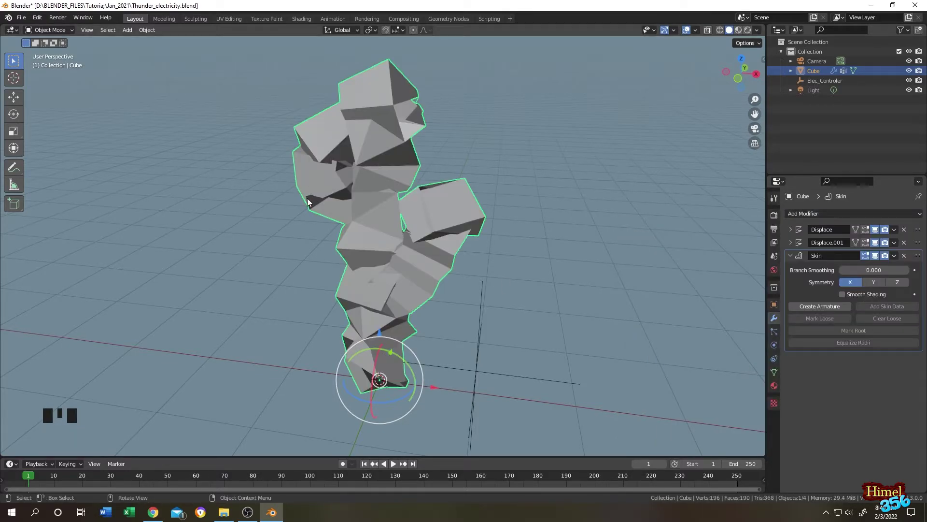
click(844, 294)
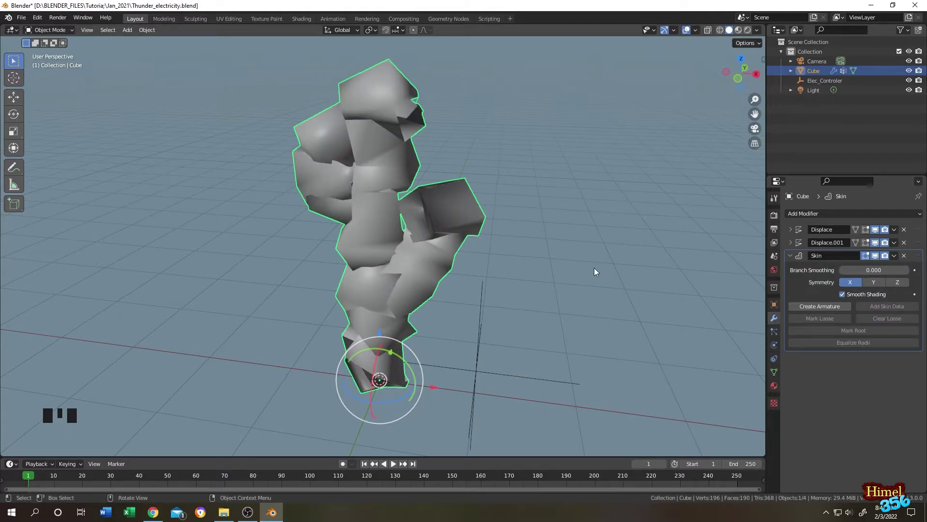
In Edit Mode, select all the bolt's vertices and shrink their skin radius until the bolt becomes a set of thin strands
key(Tab)
click(261, 141)
key(1)
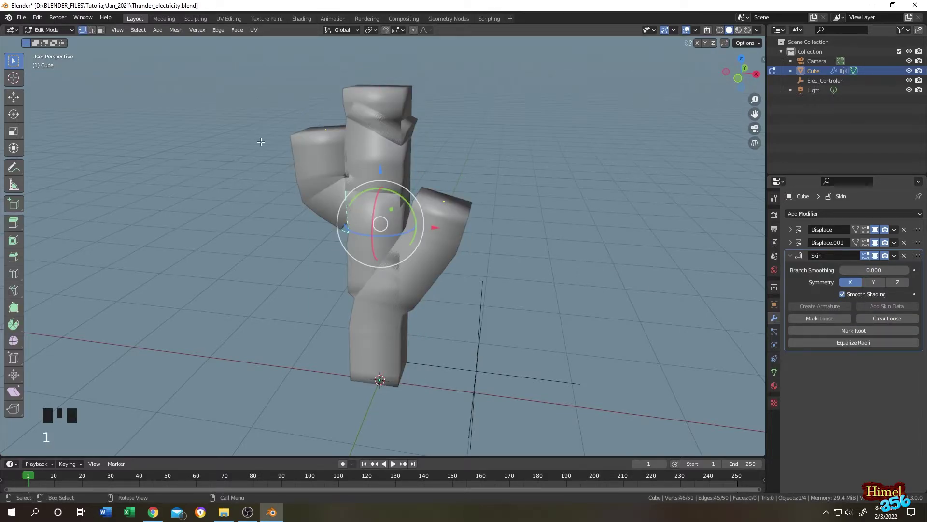
click(82, 31)
drag(212, 62, 617, 319)
key(a)
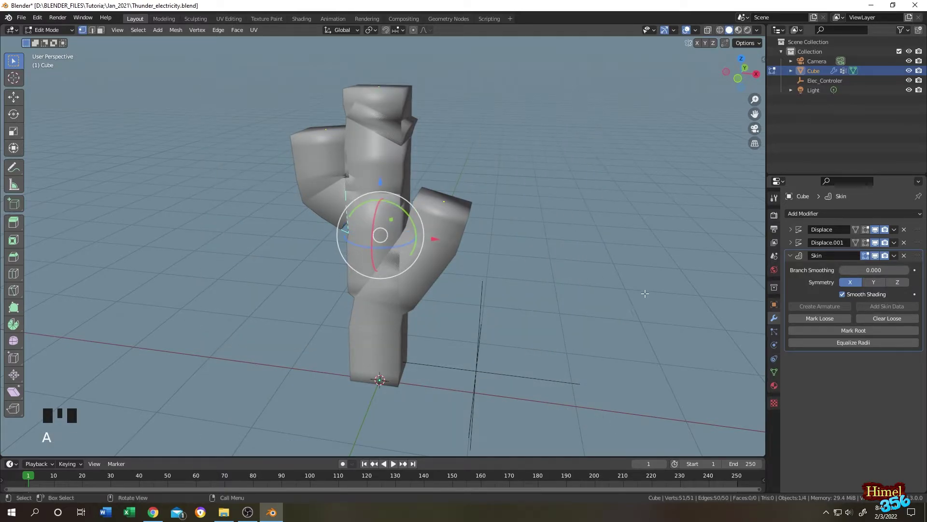
key(ctrl)
key(ctrl+a)
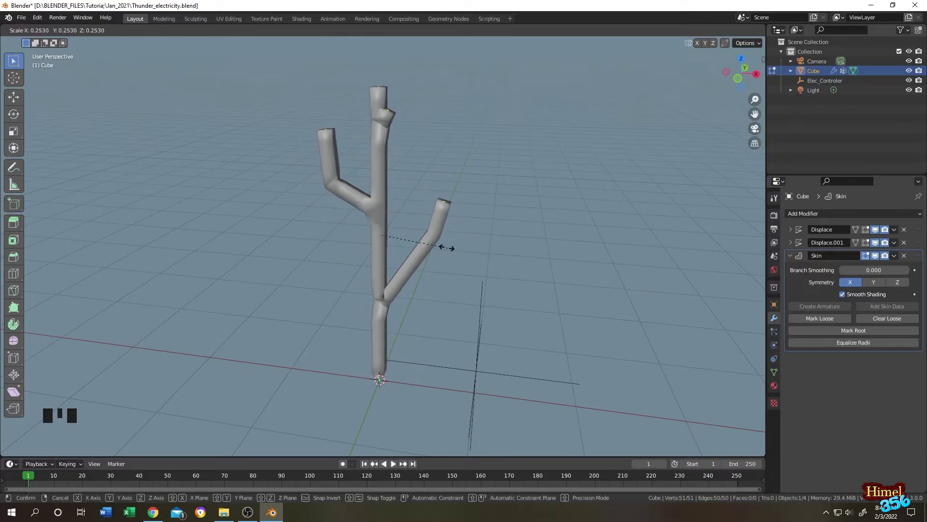
click(393, 235)
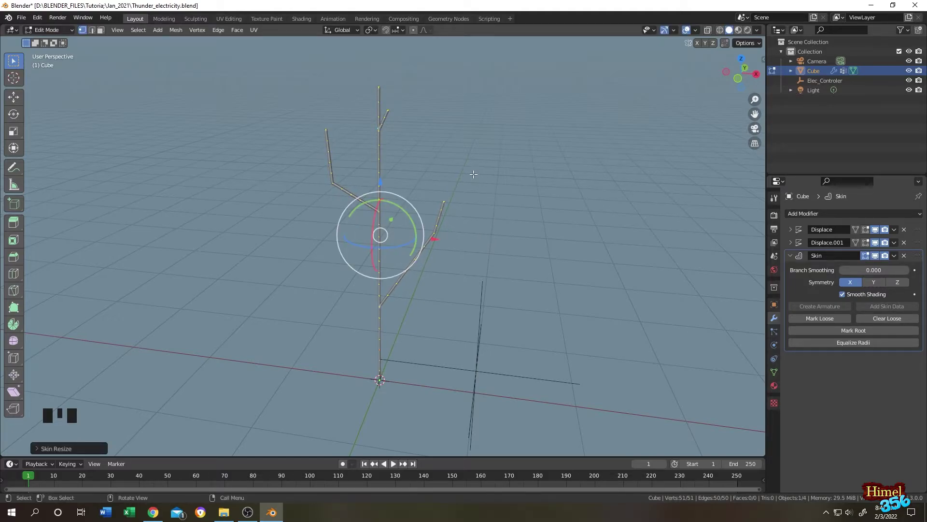
Clear the vertex selection, then turn on proportional editing and X-ray for the bolt's mesh
shift+middle_drag(445, 151, 456, 192)
scroll(456, 192, up, 2)
click(454, 188)
scroll(455, 178, down, 3)
scroll(455, 177, up, 4)
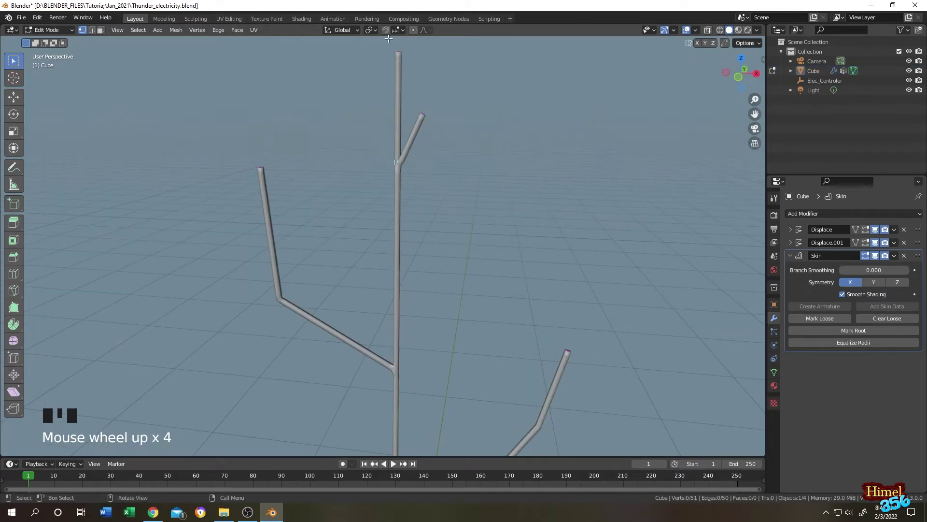
click(413, 30)
click(707, 31)
Taper the tip of the left branch by scaling its skin to about 0.23 with a proportional size of 0.42
drag(201, 132, 293, 175)
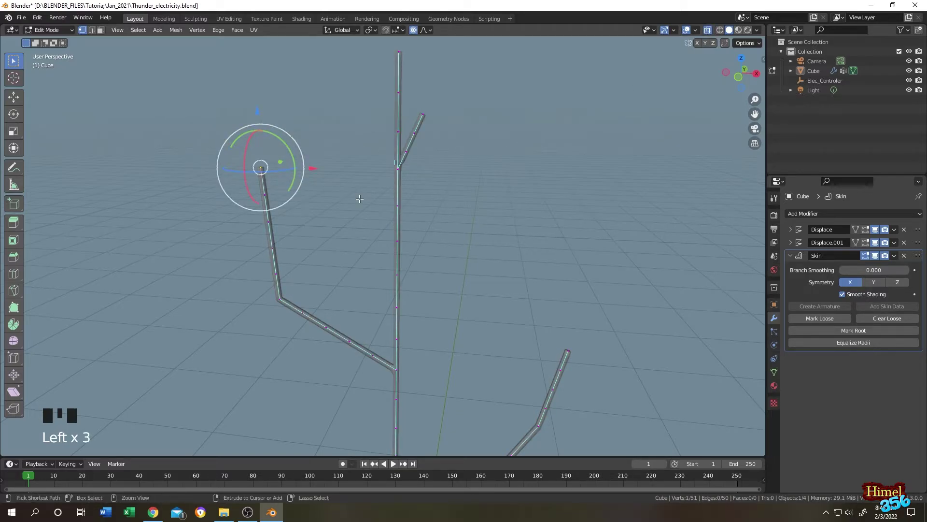
key(ctrl+a)
scroll(360, 198, down, 8)
scroll(360, 198, down, 1)
scroll(359, 198, up, 3)
scroll(359, 198, down, 4)
scroll(360, 198, up, 7)
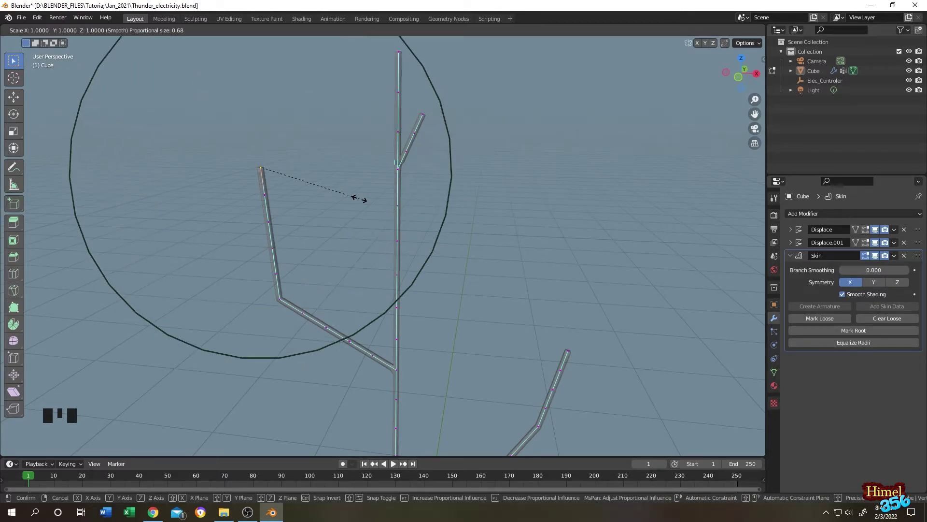
scroll(360, 198, down, 3)
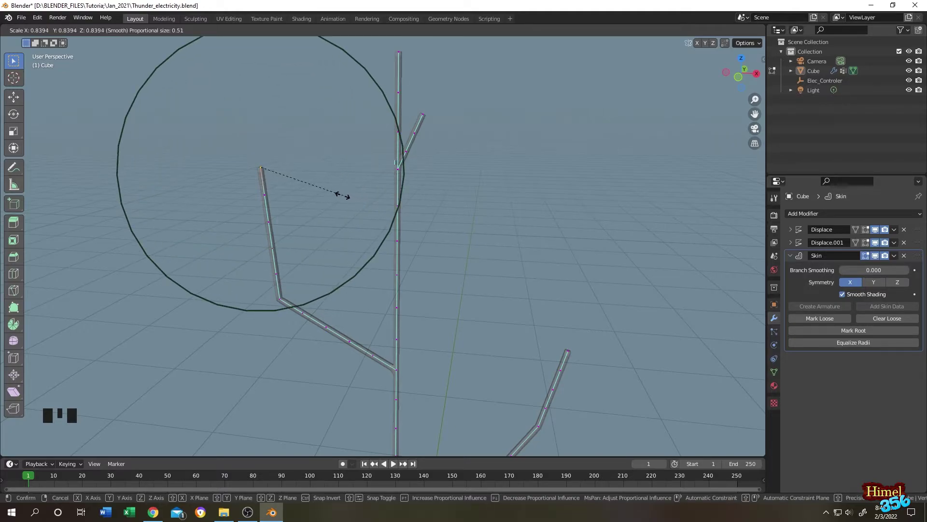
scroll(295, 178, up, 2)
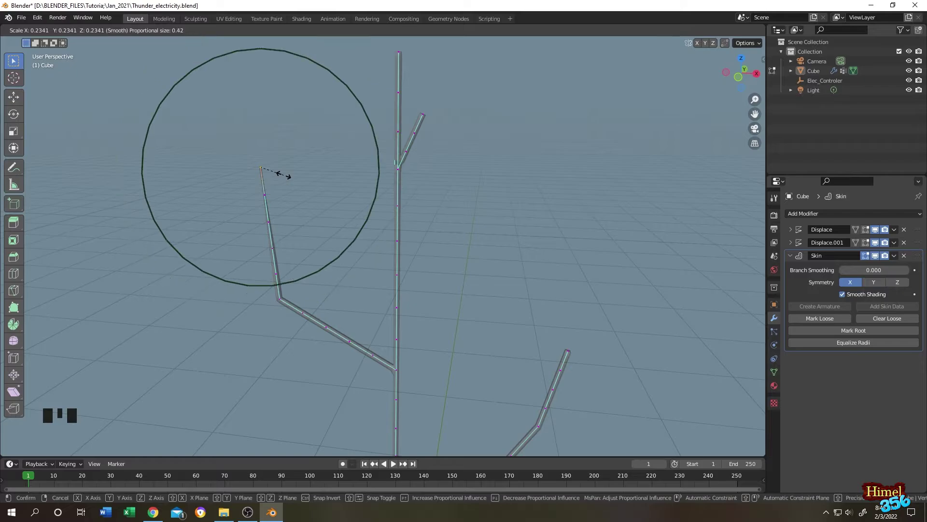
click(286, 176)
Select the two tip vertices at the top of the main trunk and taper them with a proportional skin resize
shift+middle_drag(493, 176, 463, 211)
click(482, 202)
drag(333, 81, 385, 102)
shift+drag(386, 141, 431, 173)
key(ctrl+a)
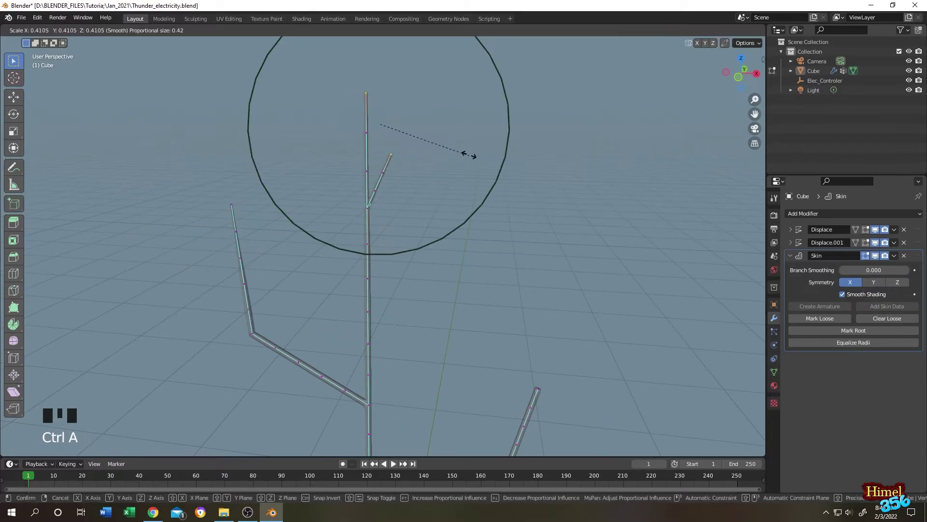
scroll(459, 152, up, 2)
click(459, 152)
Taper the tip vertex of the right branch with a proportional skin resize
shift+middle_drag(544, 257, 409, 258)
drag(373, 268, 437, 309)
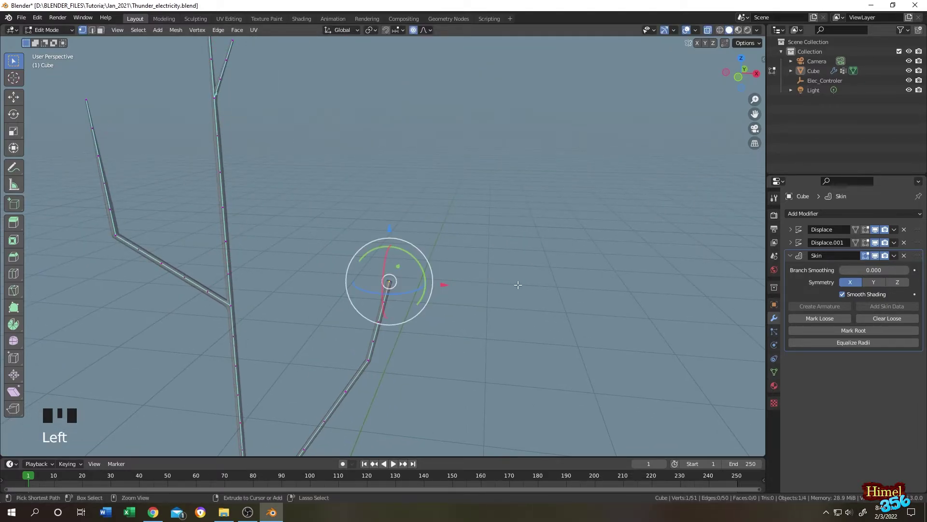
key(ctrl+a)
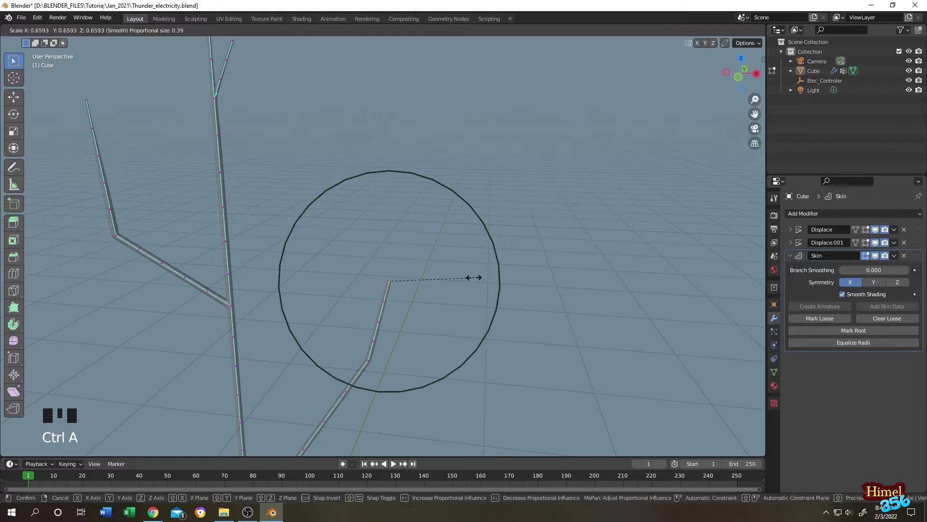
click(425, 276)
Return to Object Mode and save the Thunder_electricity.blend file
scroll(489, 254, down, 4)
key(Tab)
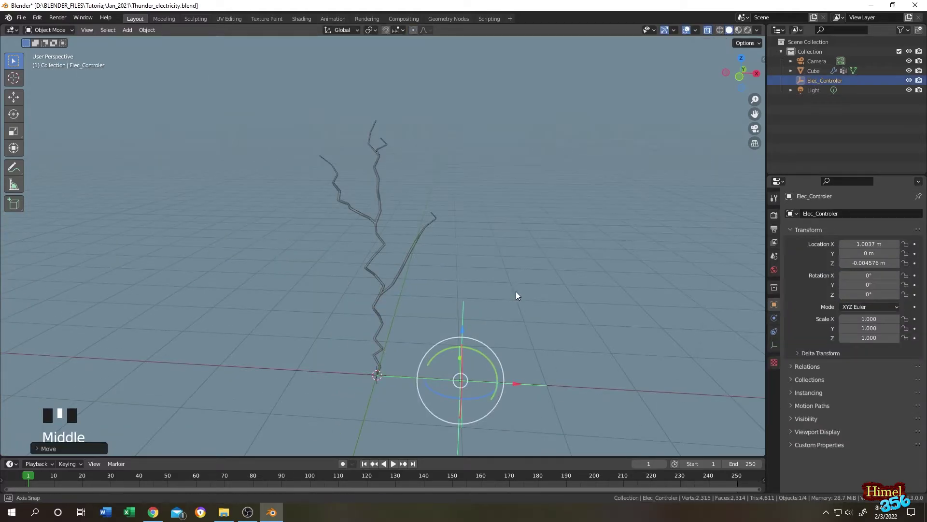
middle_drag(516, 291, 520, 294)
click(21, 17)
click(38, 81)
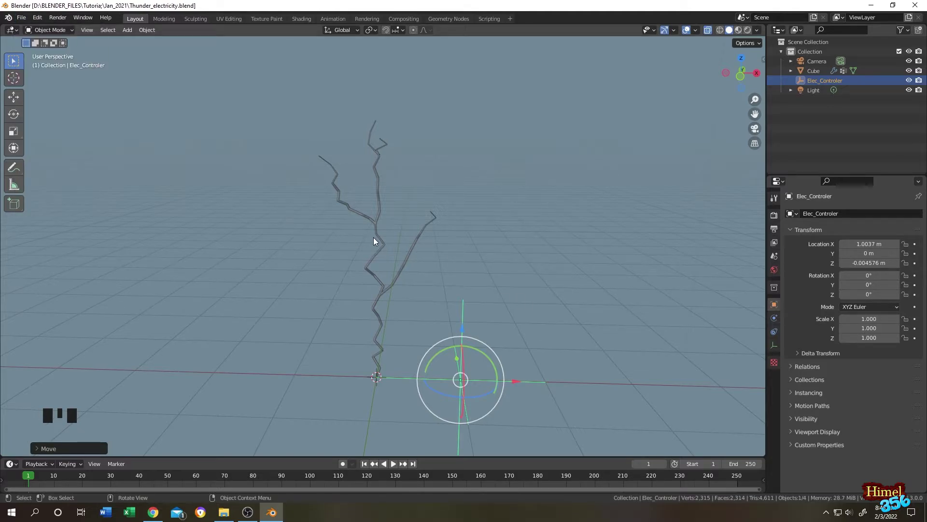
Give the bolt a new material named Electricity and save the file
click(381, 240)
click(774, 402)
click(774, 385)
click(919, 213)
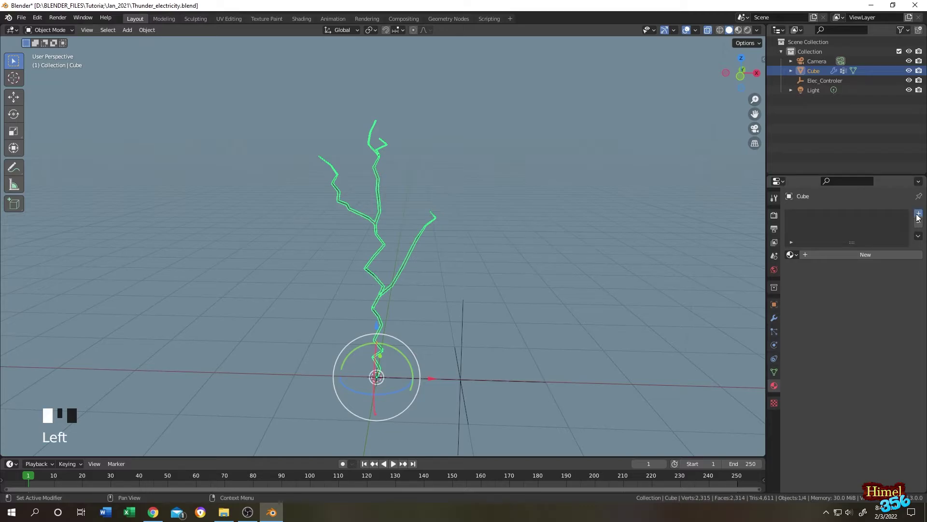
click(860, 254)
click(819, 213)
triple_click(820, 215)
text(Electricity)
key(Return)
key(ctrl+s)
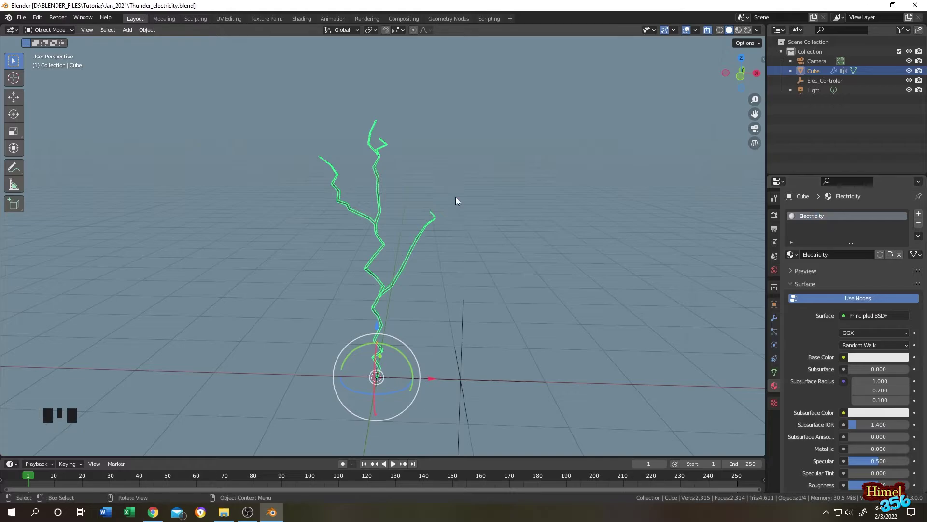
Switch to the Shading workspace and deselect the bolt to see its material unobstructed
click(303, 19)
scroll(504, 192, up, 5)
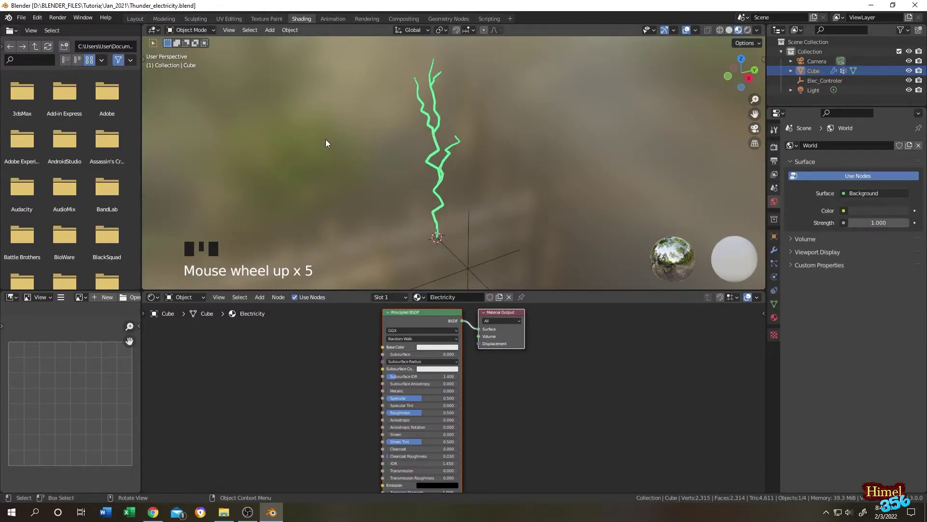
middle_drag(327, 143, 394, 129)
click(582, 175)
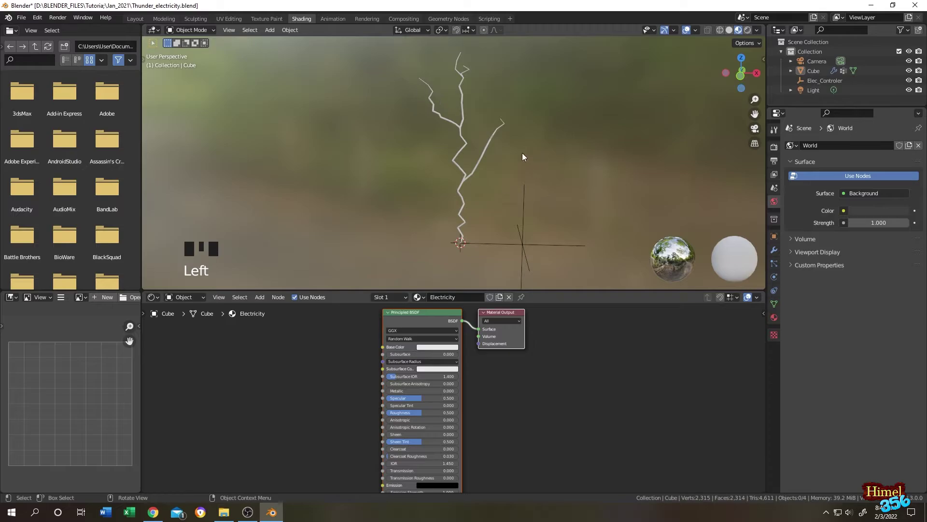
shift+middle_drag(548, 166, 490, 179)
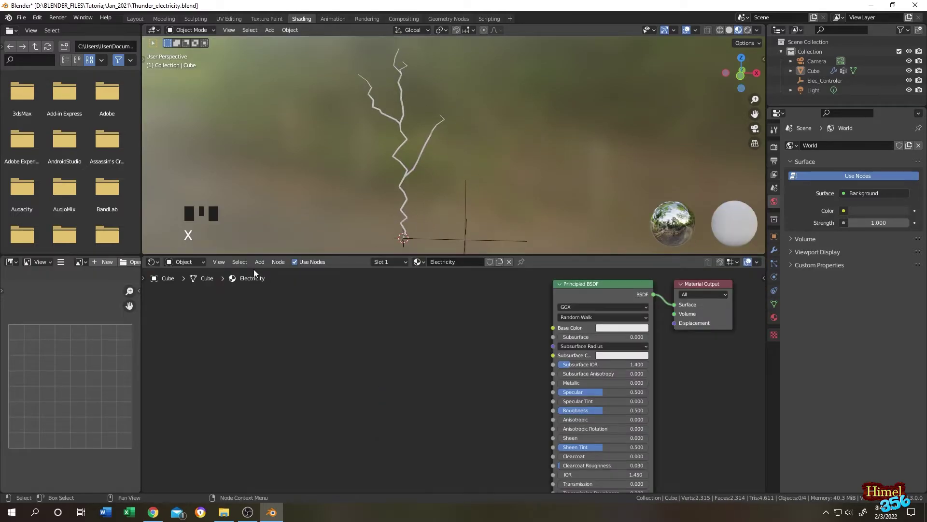
Add a Texture Coordinate node and a Vector Math node beside it to the Electricity material
click(260, 261)
text(texture c)
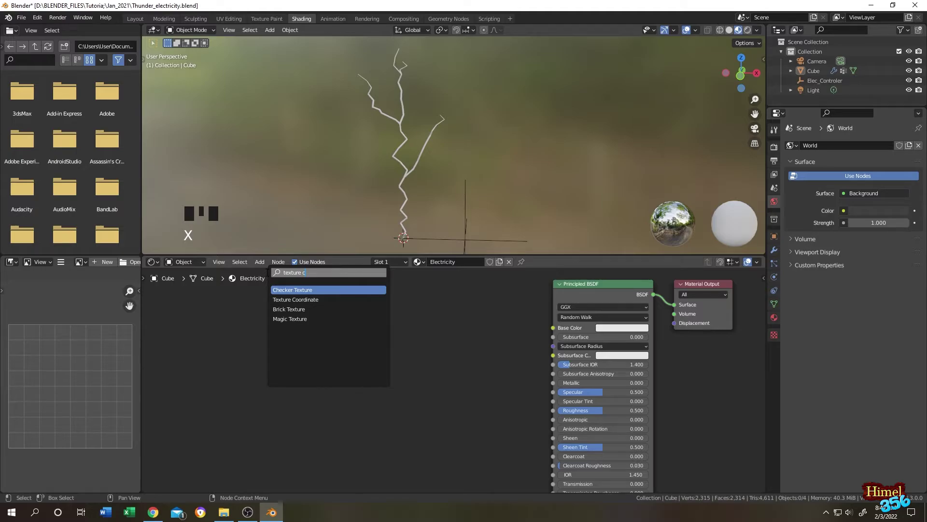
click(295, 300)
click(234, 290)
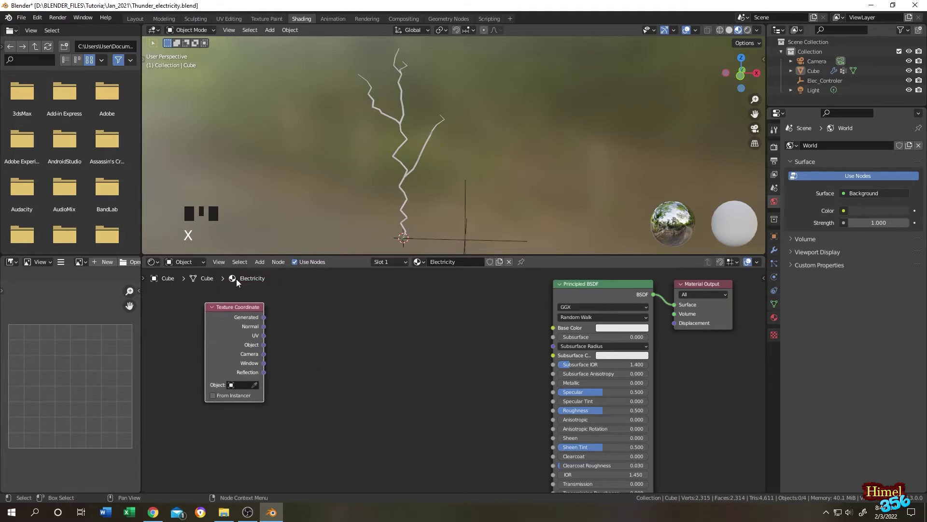
click(259, 261)
click(271, 273)
text(vec)
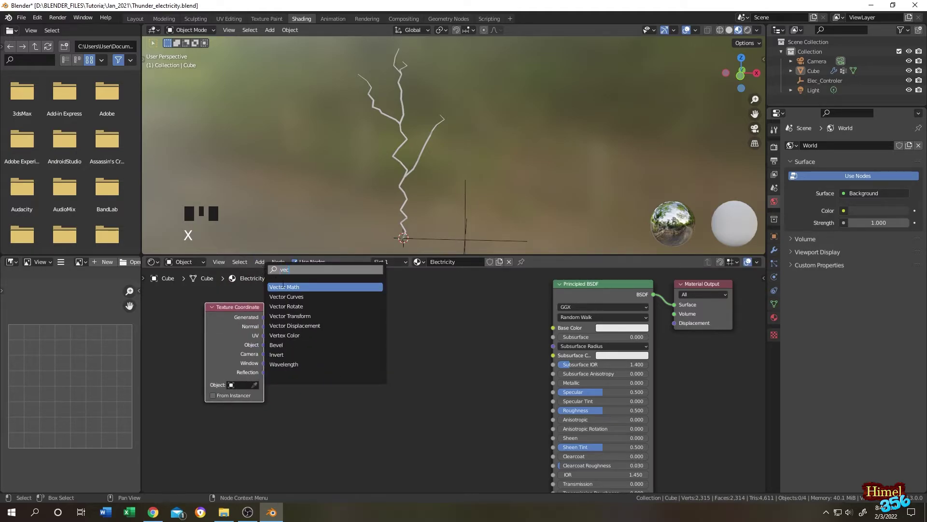
click(285, 288)
click(318, 324)
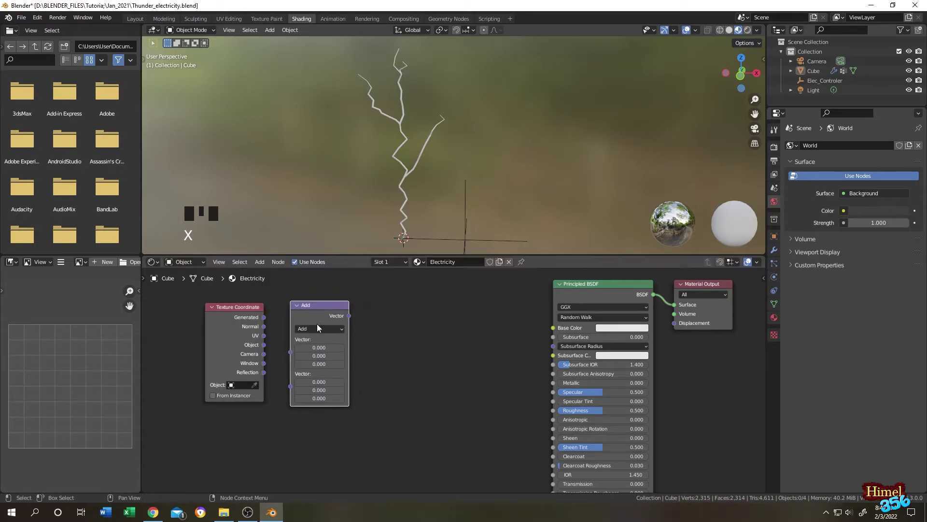
Add a Math node between the Vector Math node and the Principled BSDF
click(262, 261)
text(math)
click(283, 286)
click(407, 324)
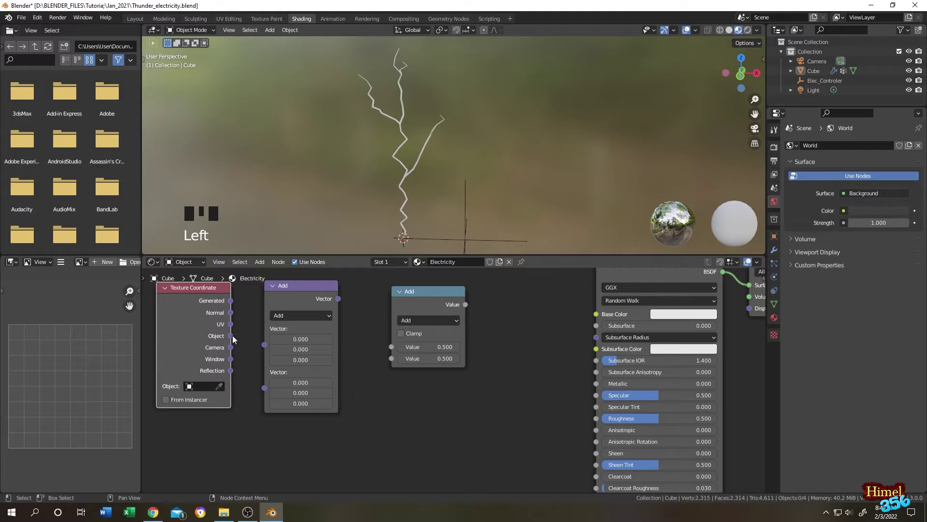
Connect the Texture Coordinate's Object output to the Vector Math node and set that node's operation to Length
drag(230, 335, 264, 345)
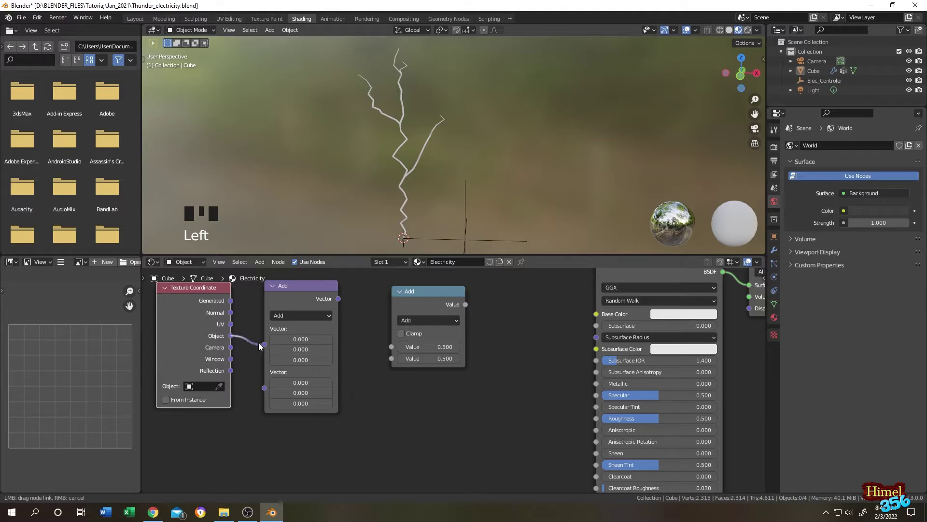
click(298, 314)
click(300, 148)
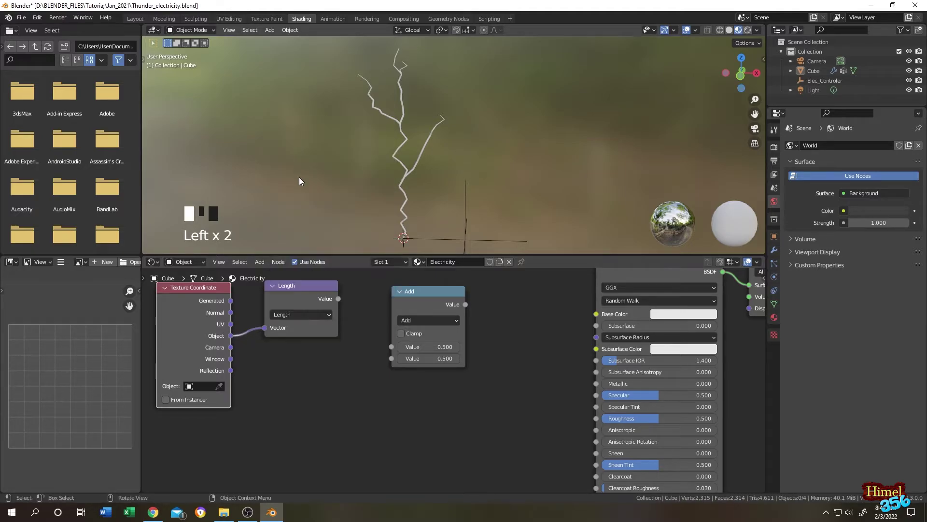
Connect the Length value to the Math node's first input and set its operation to Greater Than
drag(338, 300, 391, 347)
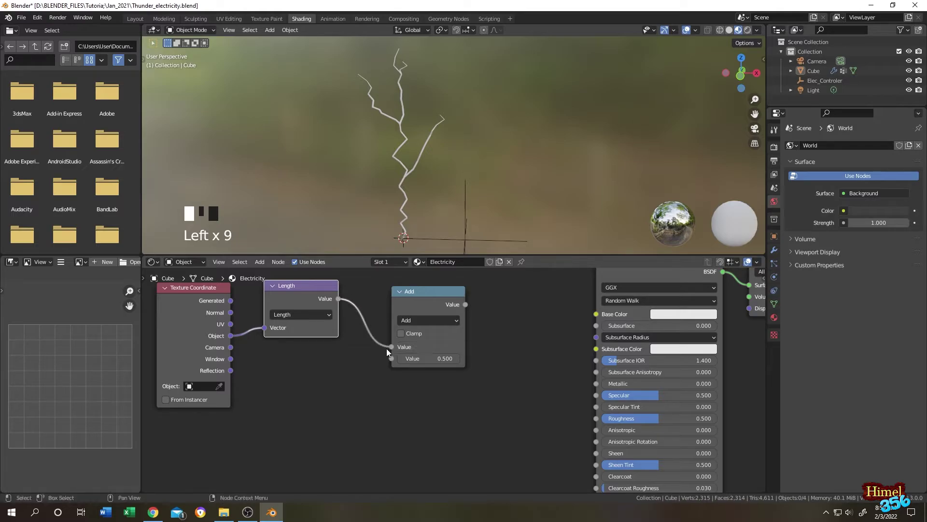
click(438, 320)
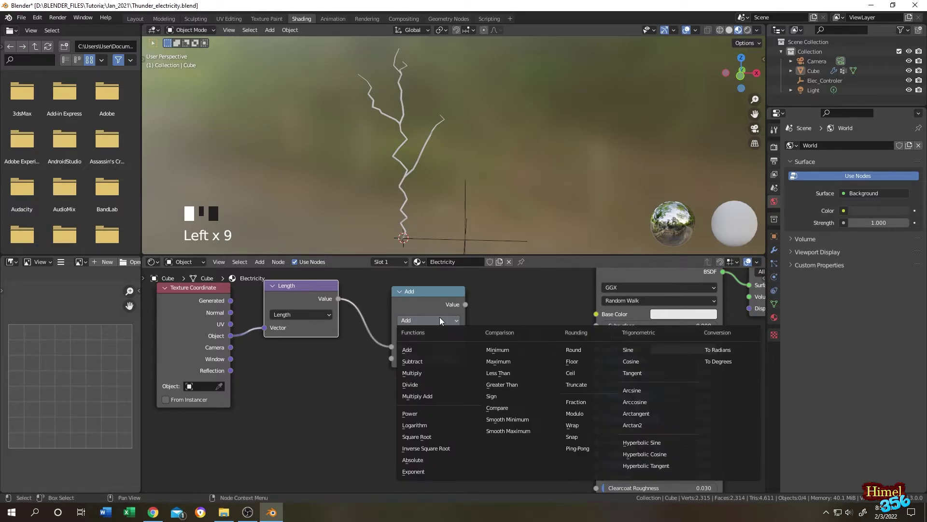
click(506, 382)
Connect the Greater Than value to the Base Color of the Principled BSDF
middle_drag(530, 319, 484, 348)
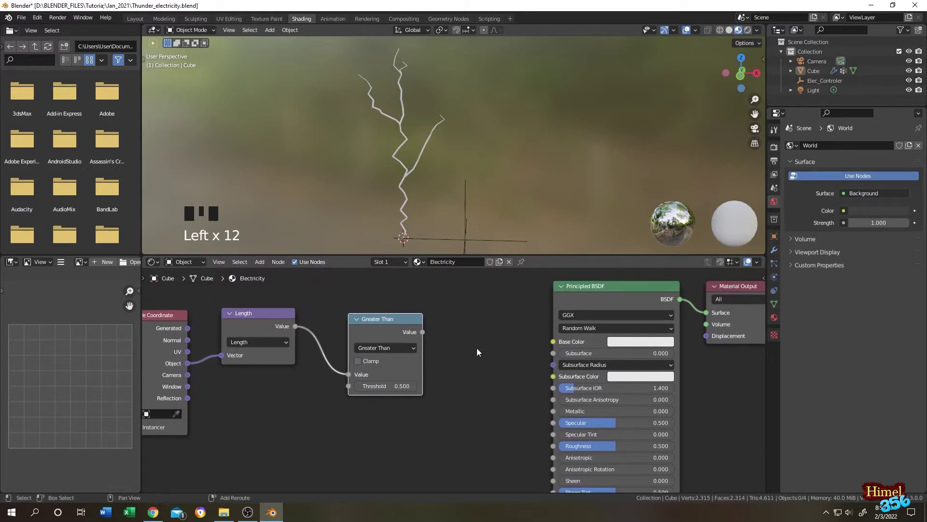
drag(423, 332, 553, 341)
scroll(475, 362, down, 1)
Move the texture nodes closer together and test Greater Than thresholds of 0.000 and 0.100, ending at -0.200
drag(488, 303, 158, 451)
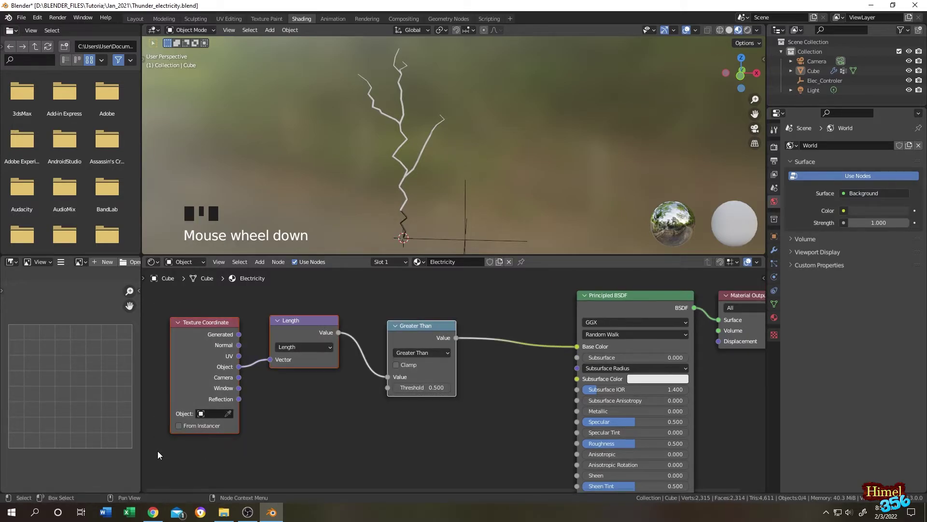
drag(435, 389, 406, 388)
click(409, 171)
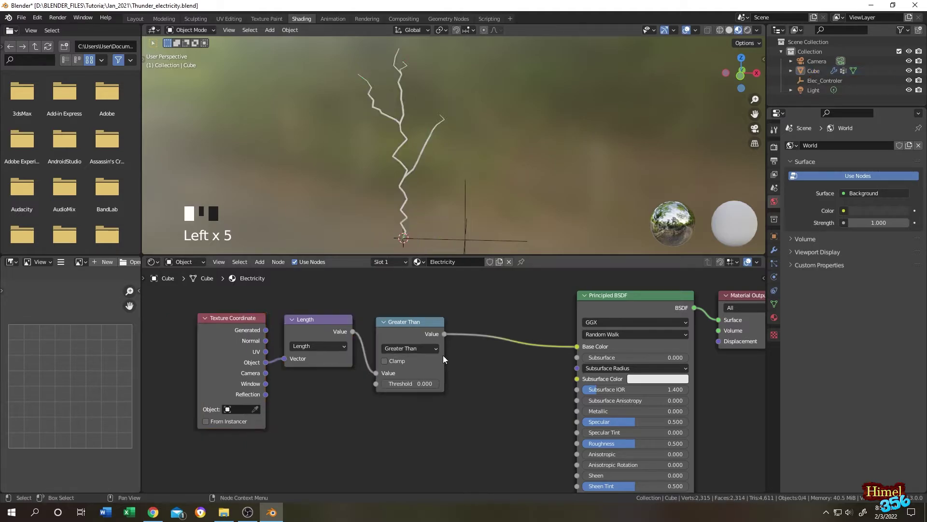
mouse_move(411, 383)
mouse_down()
mouse_move(449, 384)
mouse_move(425, 384)
mouse_up()
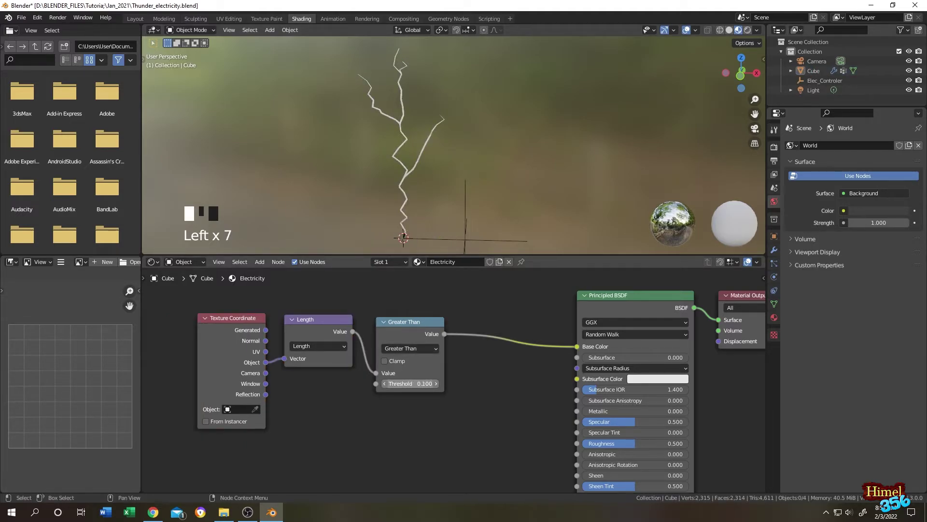
Set the electricity bolt's origin to its geometry and test a Greater Than threshold of 0.500
click(403, 120)
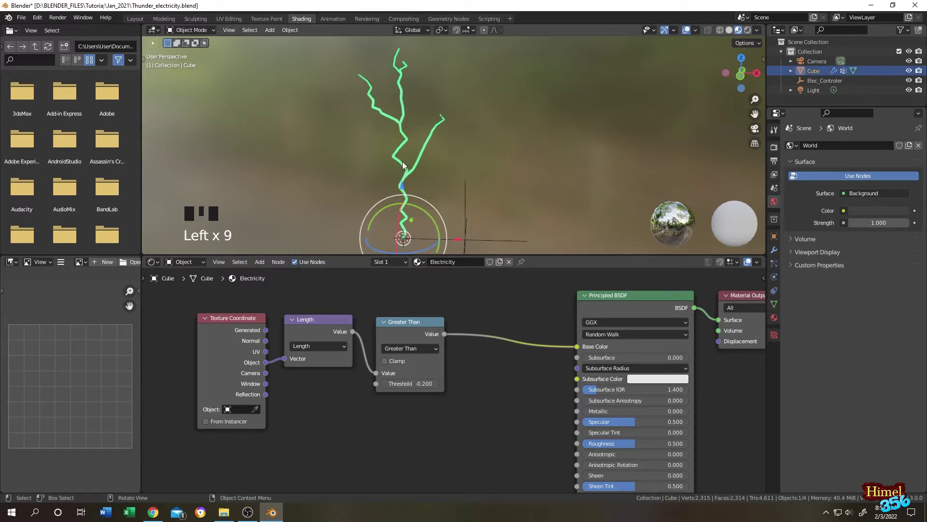
click(290, 30)
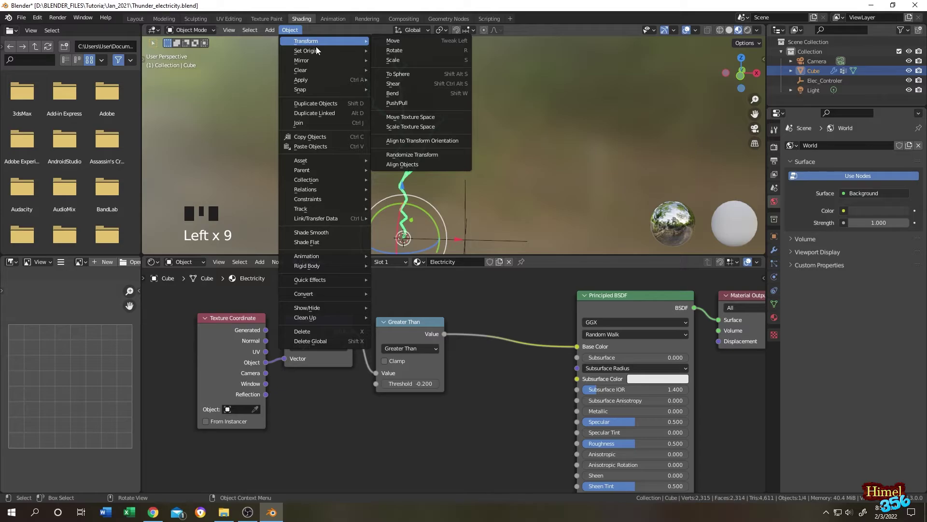
mouse_move(317, 50)
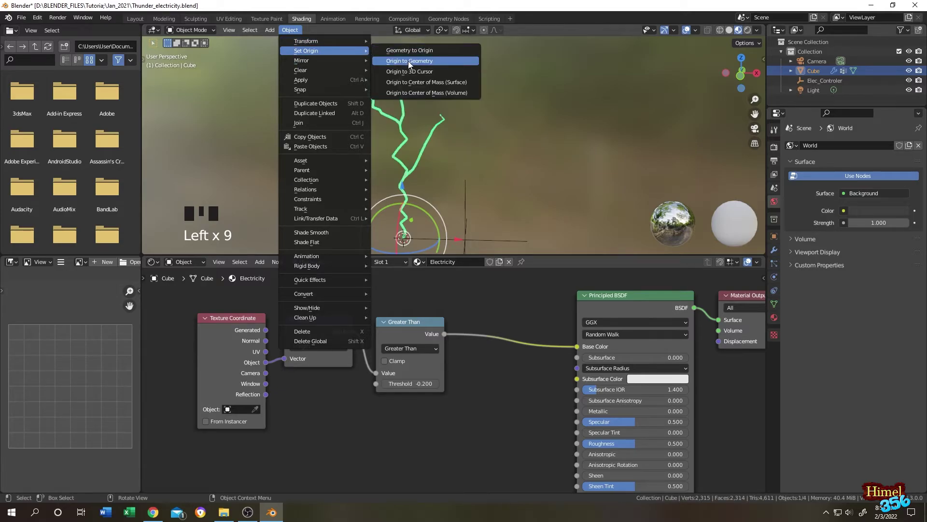
click(408, 61)
click(543, 161)
double_click(517, 196)
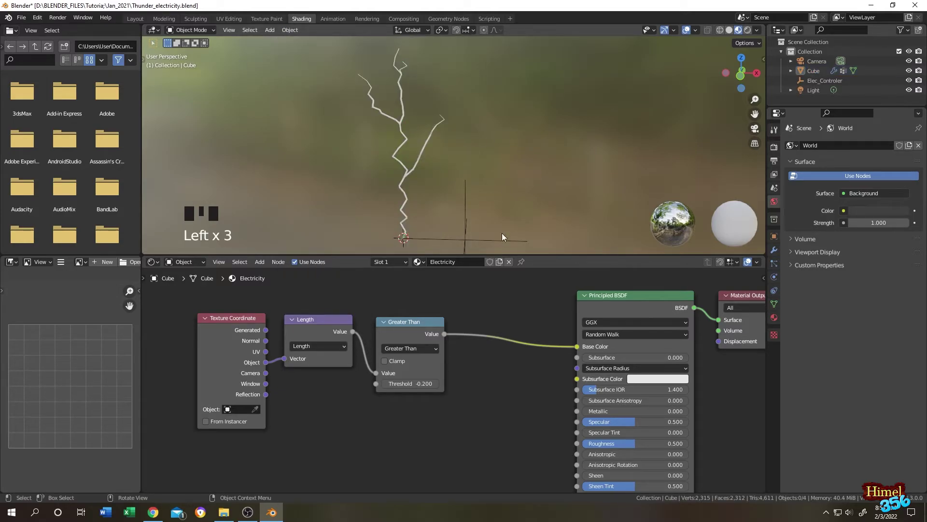
mouse_move(410, 383)
mouse_down()
mouse_move(440, 384)
mouse_move(403, 384)
mouse_move(438, 383)
mouse_move(414, 383)
mouse_up()
click(436, 384)
Move the electricity bolt's origin to the 3D cursor at the bolt's base
click(411, 174)
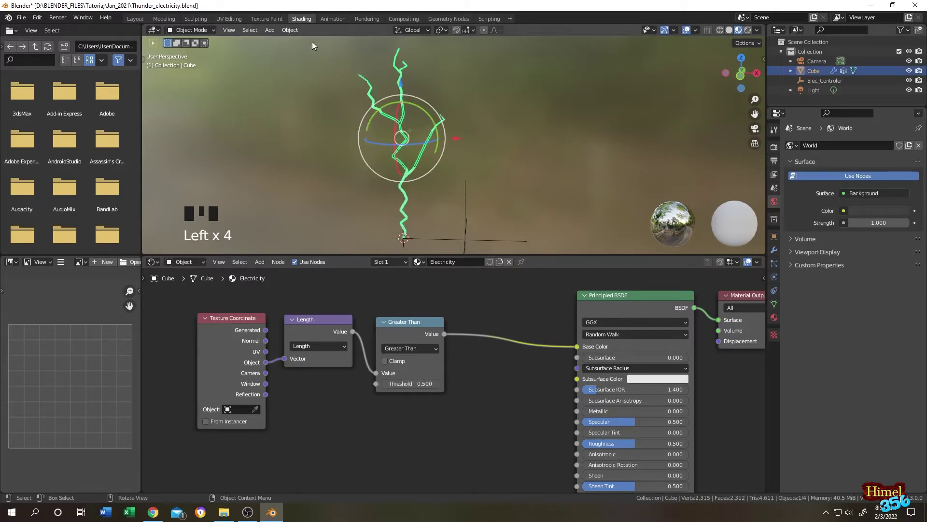
click(289, 30)
mouse_move(332, 50)
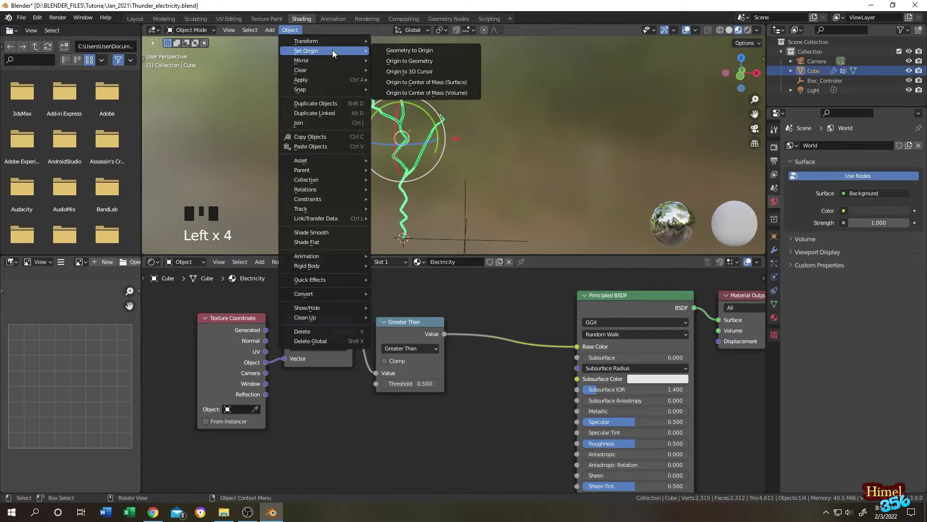
click(430, 72)
click(511, 121)
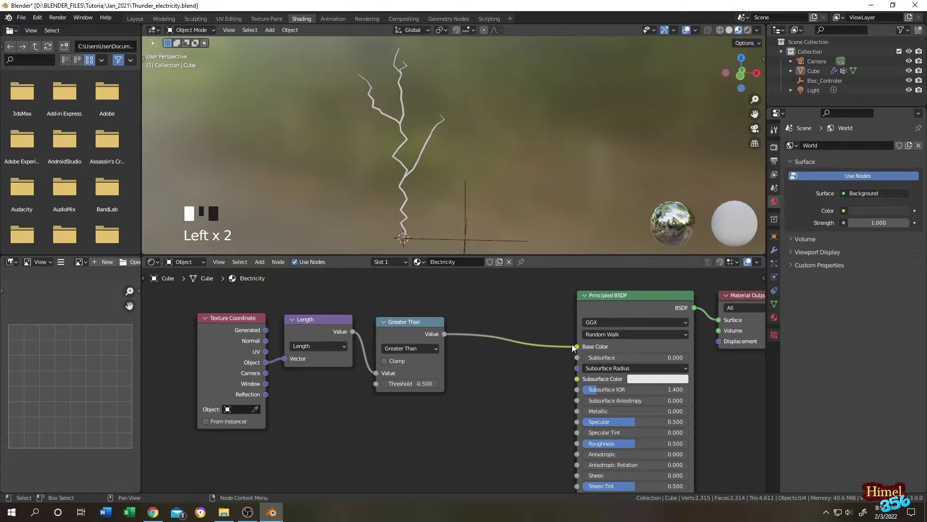
Disconnect the Greater Than value from Base Color and connect it to the Principled BSDF's Alpha input
drag(575, 346, 536, 349)
scroll(454, 372, down, 2)
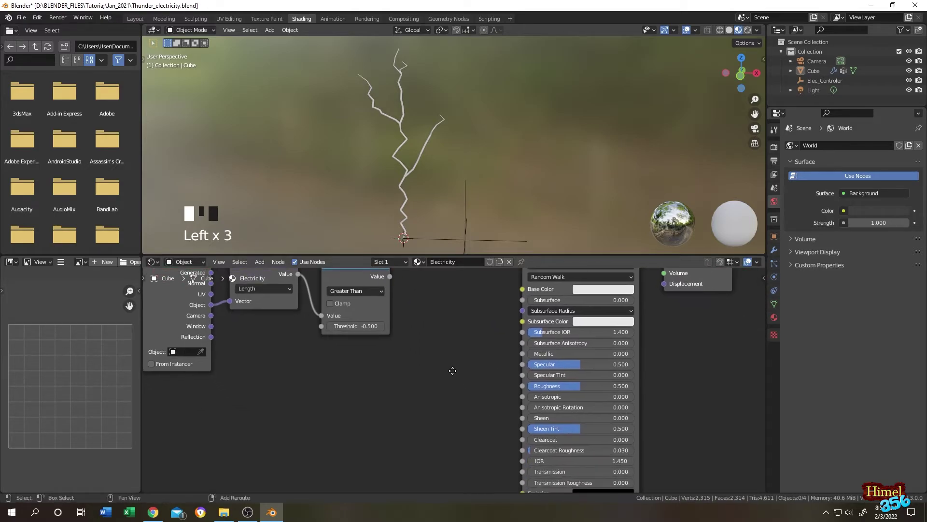
middle_drag(453, 374, 437, 356)
drag(387, 279, 493, 476)
drag(494, 475, 492, 468)
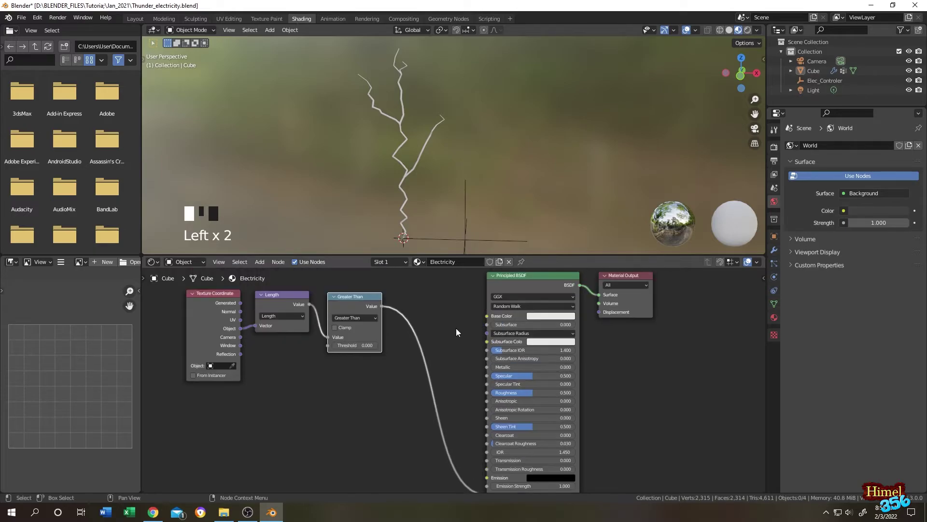
Set the Electricity material's blend mode to Alpha Blend, turn off Show Backface and set the shadow mode to None
click(774, 318)
scroll(802, 318, down, 10)
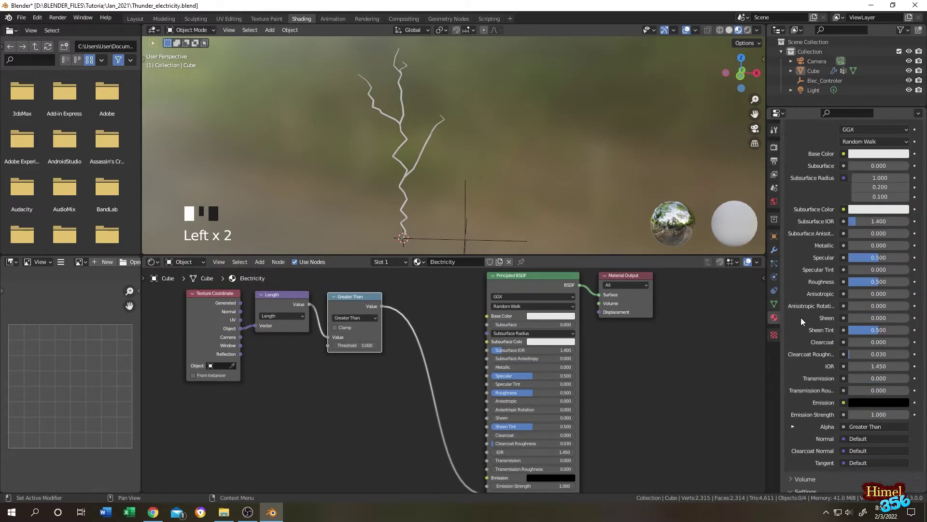
scroll(804, 352, down, 5)
click(870, 372)
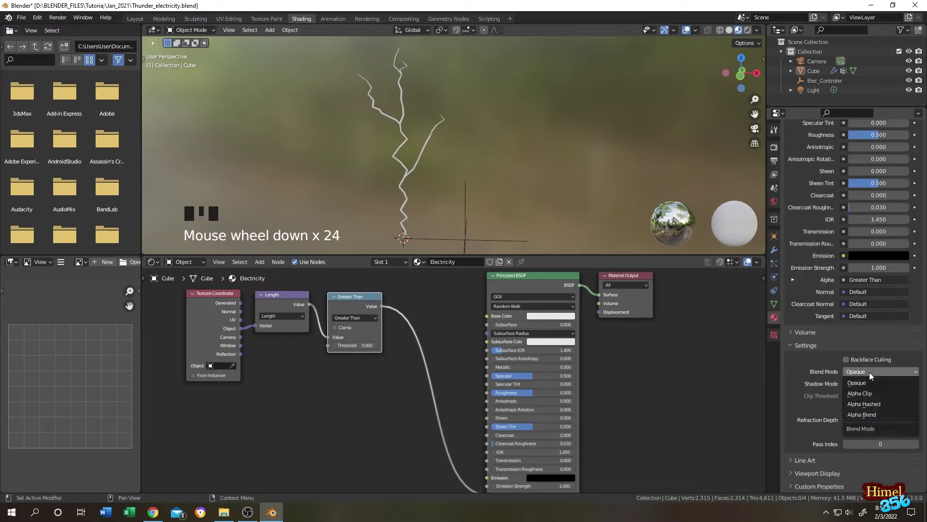
click(871, 415)
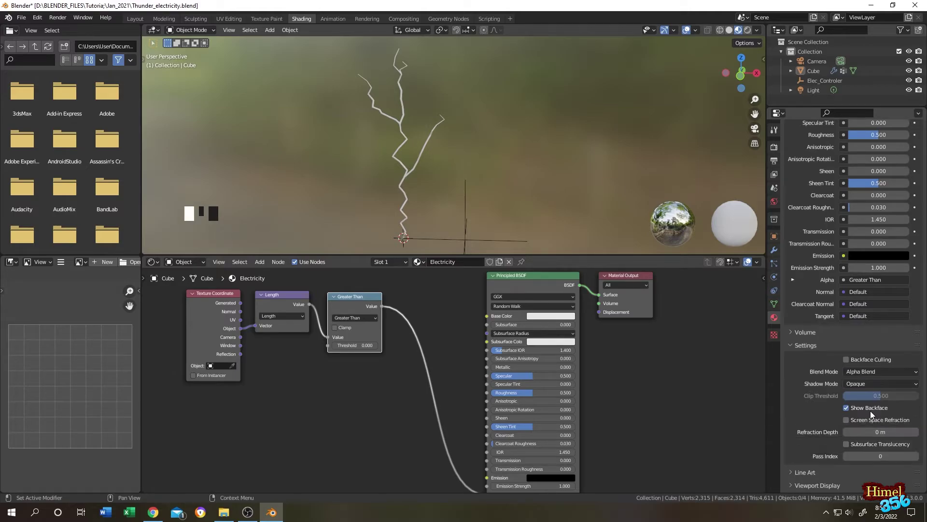
click(847, 408)
click(860, 384)
click(861, 392)
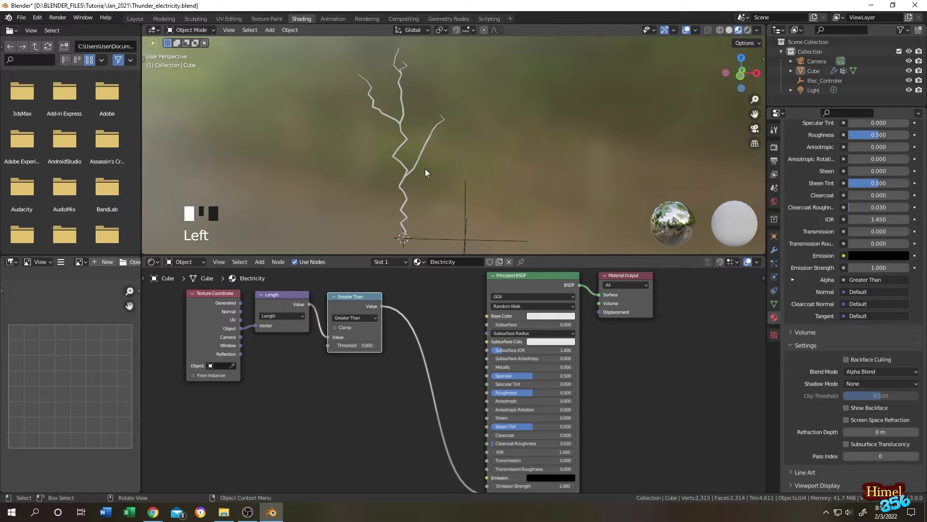
Change the Math node's operation from Greater Than to Less Than and set its threshold to 3.100
click(406, 343)
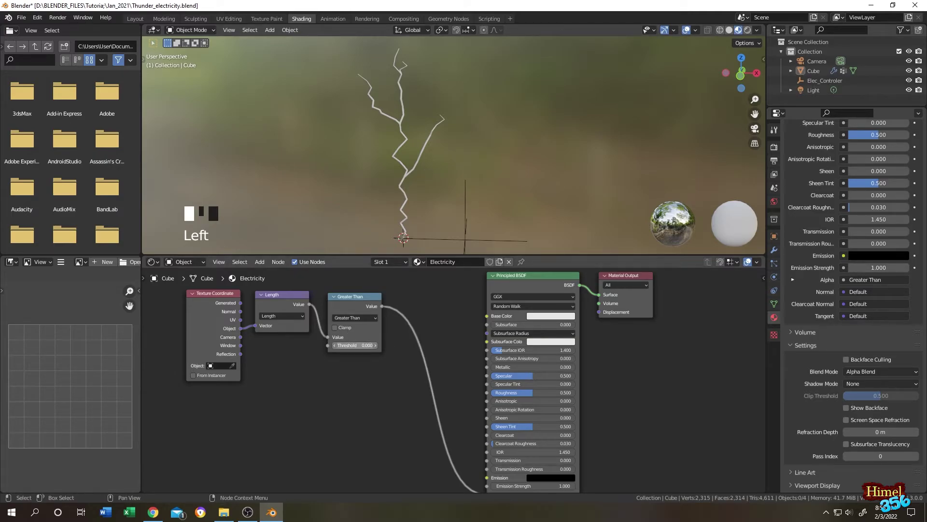
drag(355, 345, 360, 345)
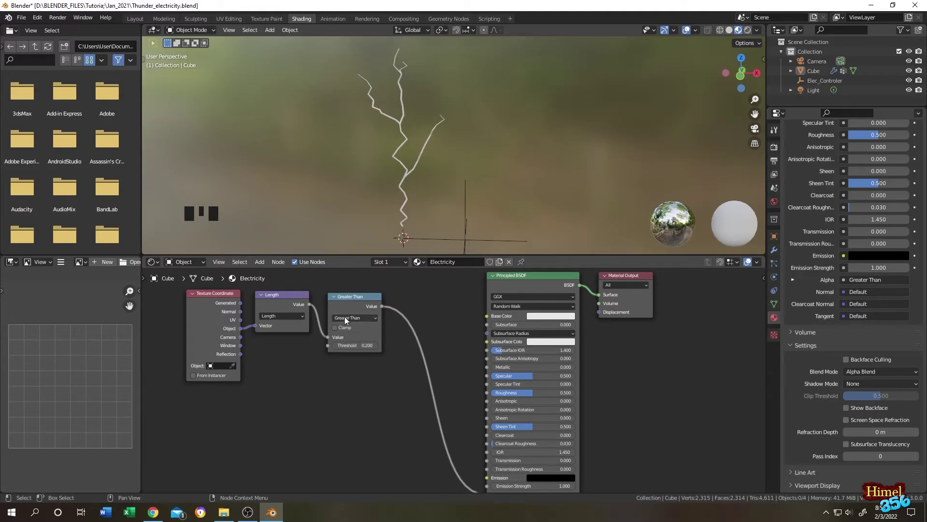
click(362, 318)
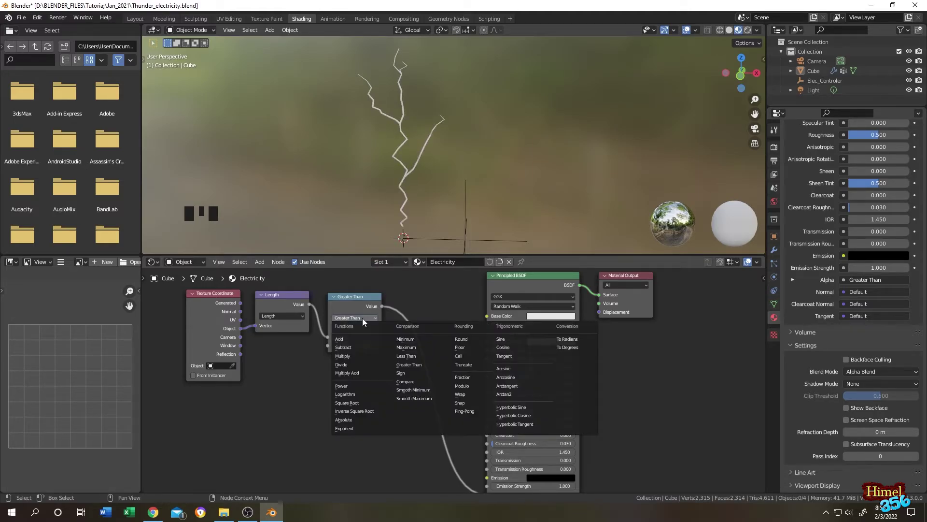
click(412, 356)
drag(359, 345, 382, 344)
Give the Principled BSDF a bright cyan emission colour and try an emission strength of 10, ending at 20
click(549, 477)
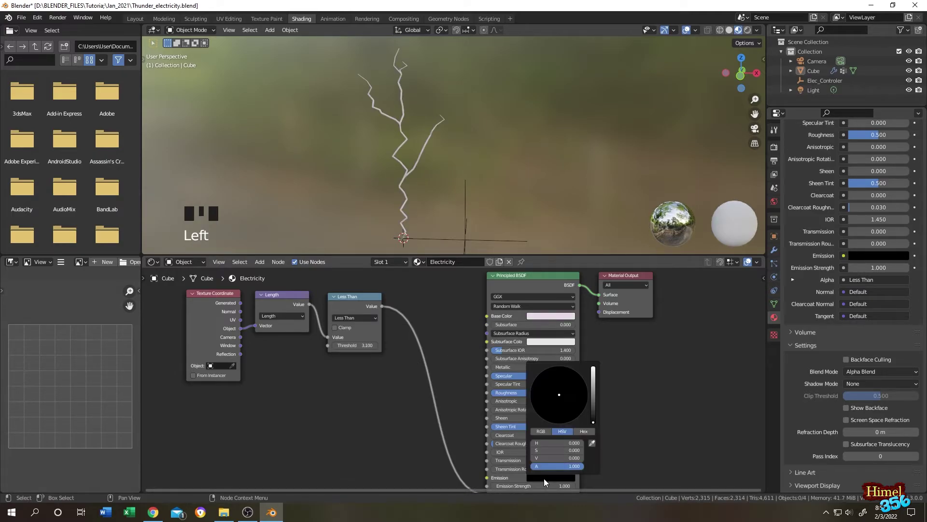
drag(594, 421, 562, 377)
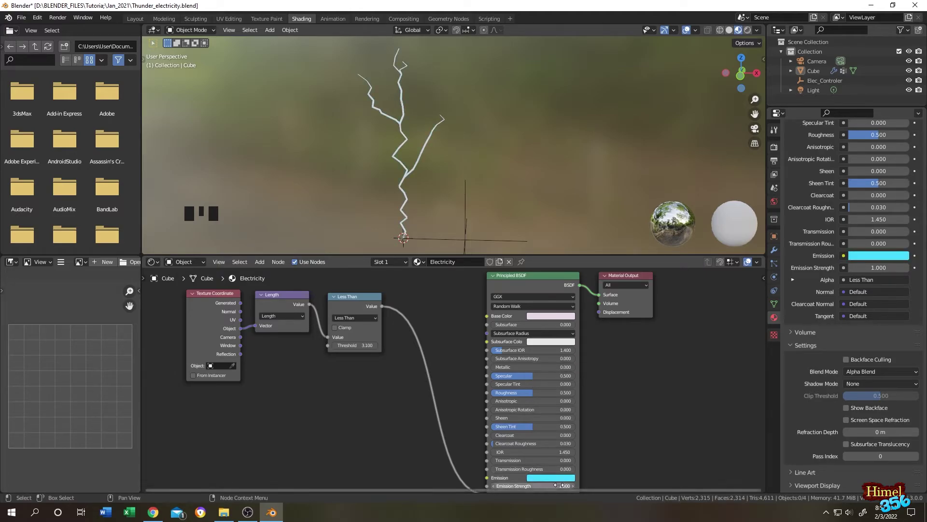
click(560, 485)
text(10)
click(560, 485)
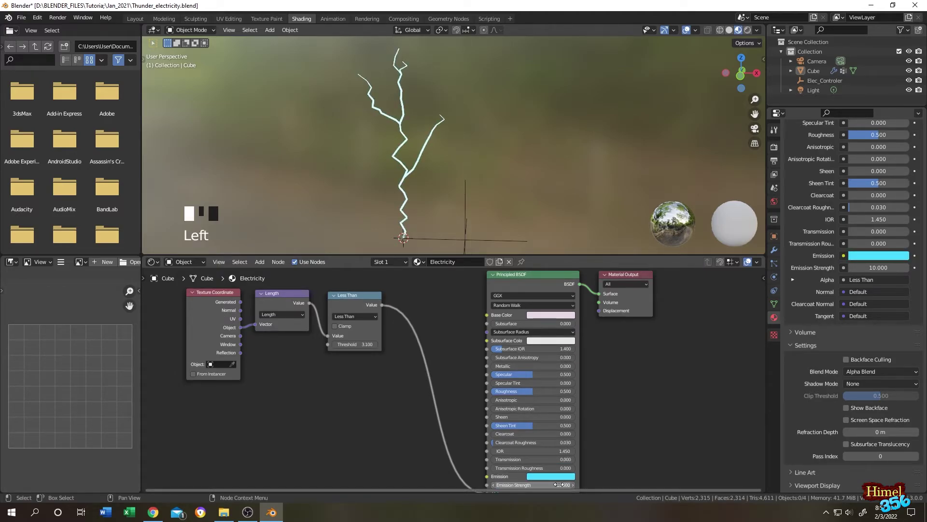
double_click(559, 485)
text(20)
key(Return)
Enable Bloom in the Eevee render settings and set the Less Than threshold to 3.600
scroll(849, 241, up, 10)
click(775, 146)
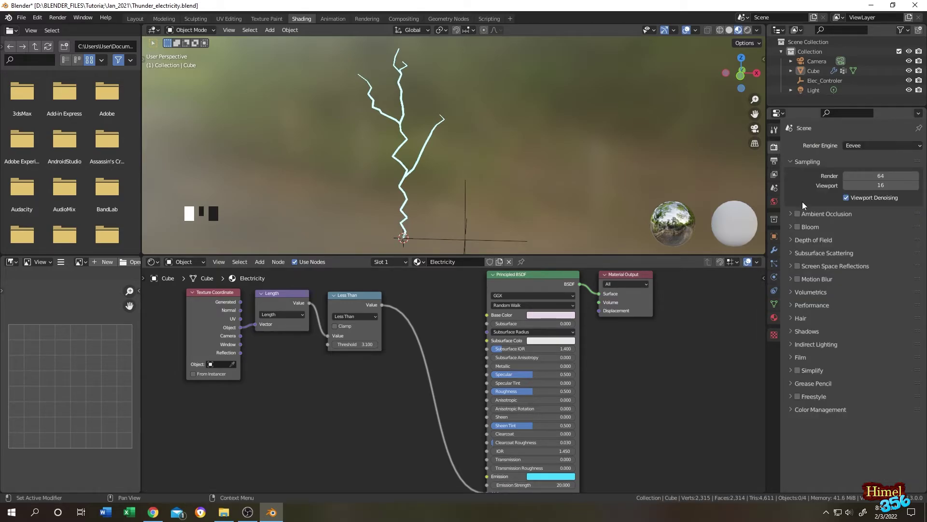
click(797, 227)
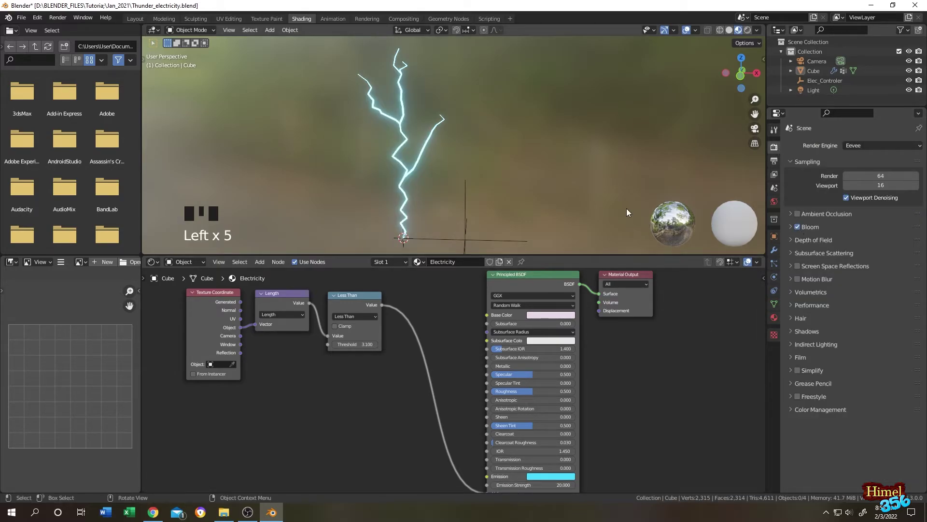
click(334, 344)
mouse_move(355, 345)
mouse_down()
mouse_move(312, 344)
mouse_move(367, 344)
mouse_up()
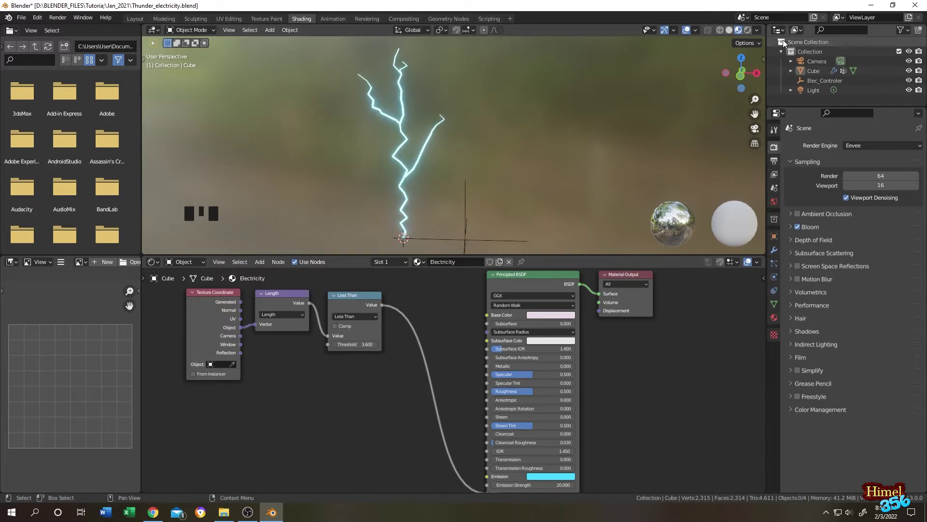
Switch the viewport to rendered shading and change the Principled BSDF's emission colour to a deeper blue
click(747, 30)
key(ctrl+z)
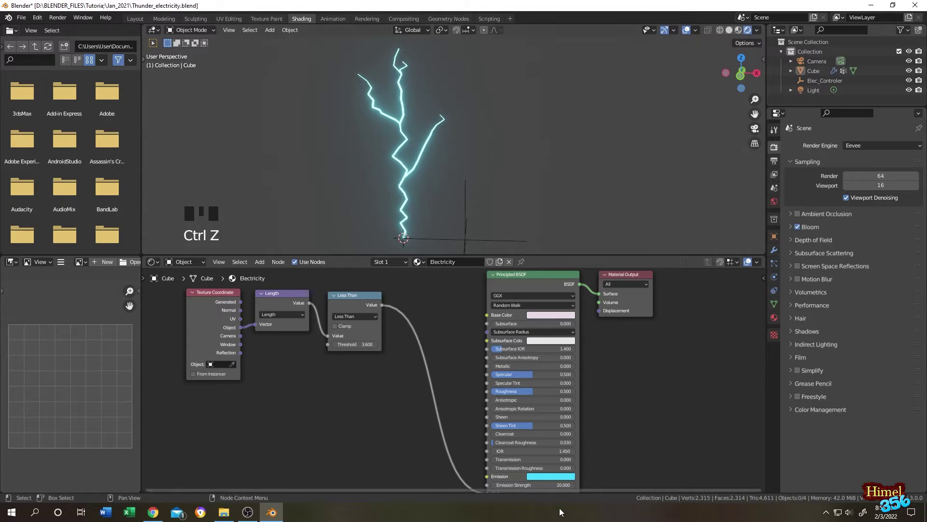
click(558, 476)
click(559, 365)
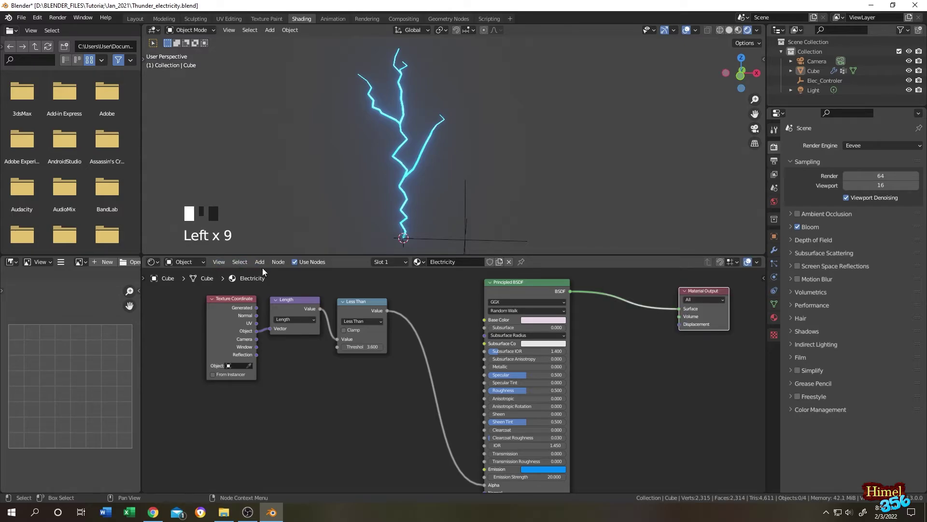
Add a Mix Shader node between the Principled BSDF and the Material Output
click(261, 262)
click(272, 273)
text(mix)
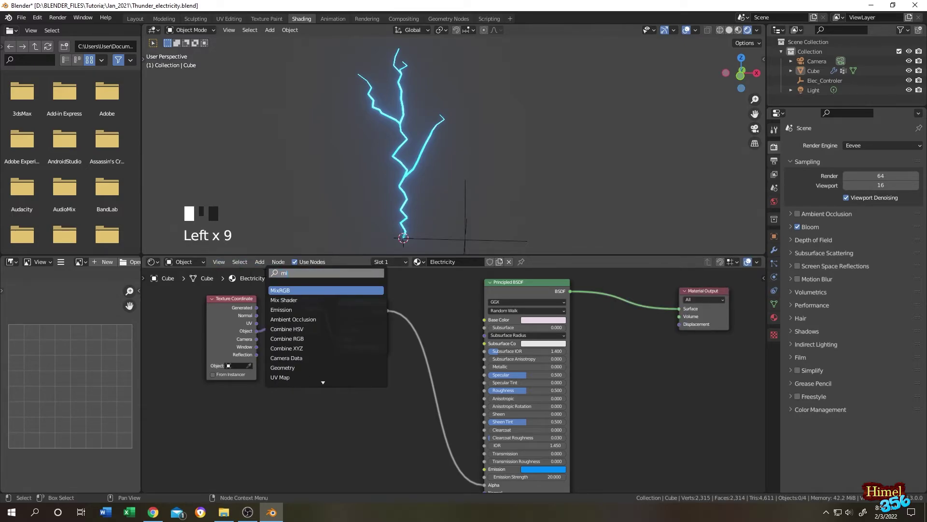
click(283, 300)
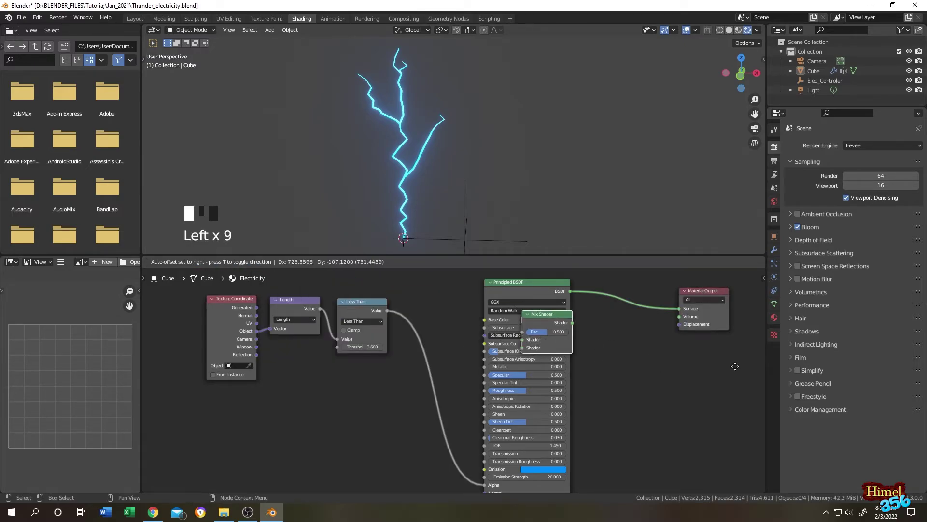
click(654, 365)
Add a Transparent BSDF node beside the Principled BSDF, just below the Mix Shader
click(260, 261)
click(266, 272)
text(trans)
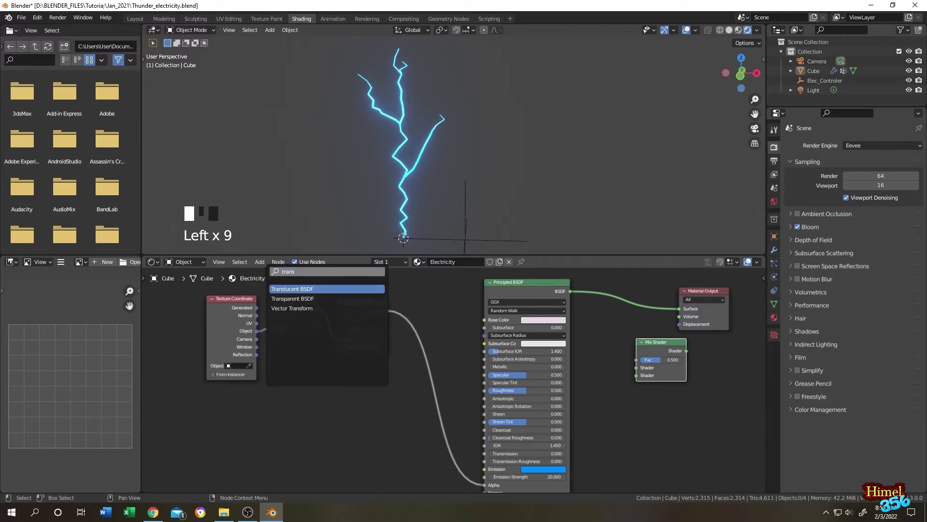
click(297, 298)
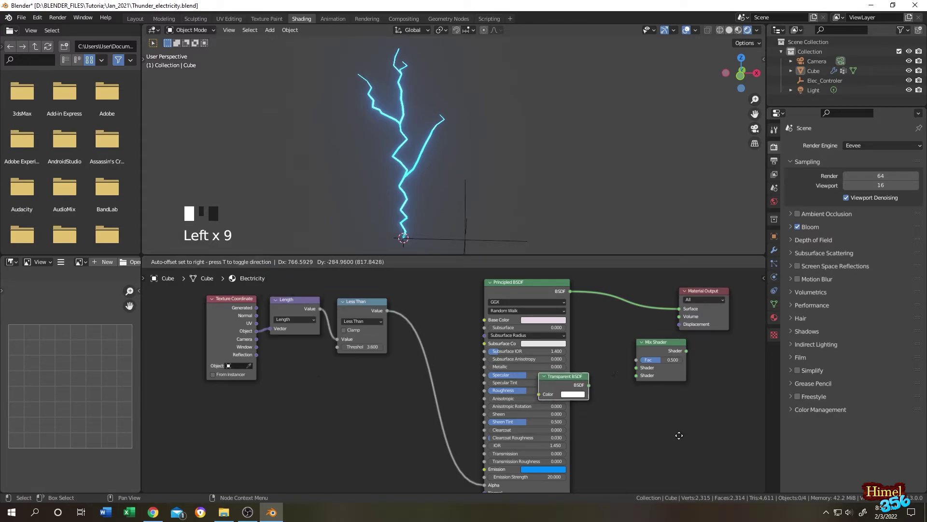
click(612, 405)
Connect the Principled BSDF and Transparent BSDF to the Mix Shader's two shader inputs and its output to the Material Output's Surface
drag(678, 308, 636, 368)
drag(637, 407, 618, 401)
drag(686, 350, 679, 308)
key(ctrl+z)
mouse_move(666, 360)
mouse_down()
mouse_move(687, 360)
mouse_move(662, 359)
mouse_up()
scroll(497, 190, up, 3)
scroll(498, 190, down, 3)
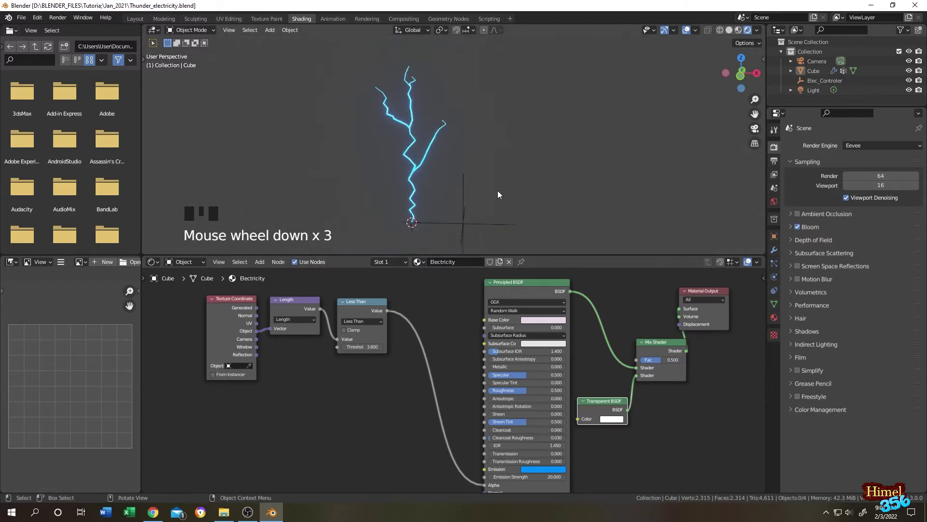
Parent the Elec_Controler empty to the Cube bolt using Object (Keep Transform)
click(461, 224)
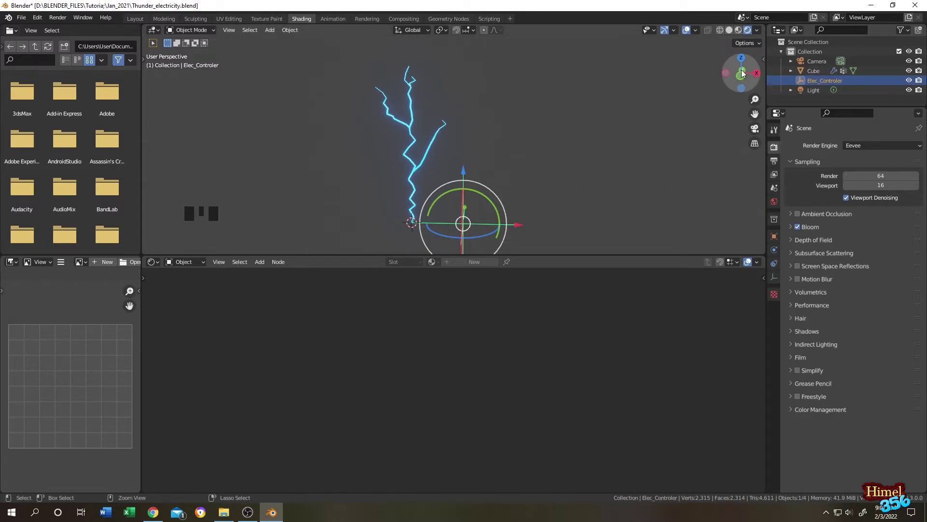
ctrl+click(814, 72)
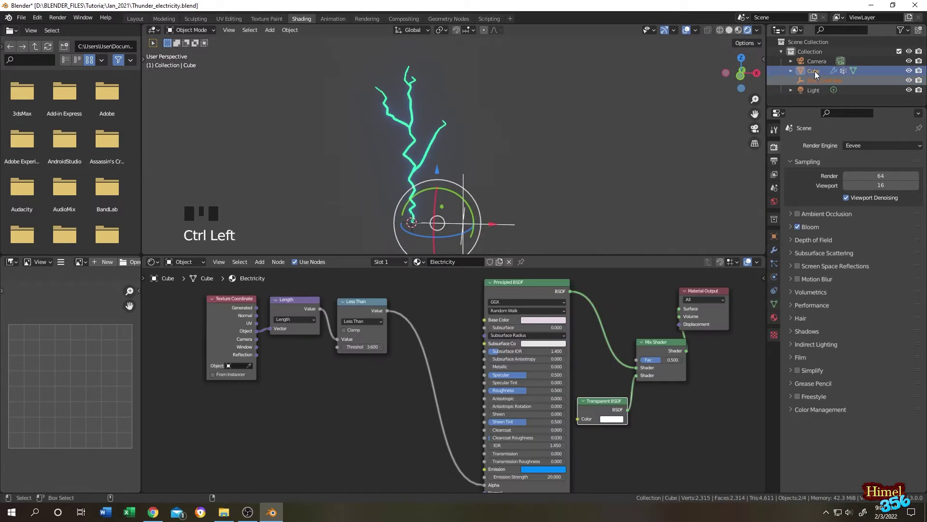
key(ctrl+p)
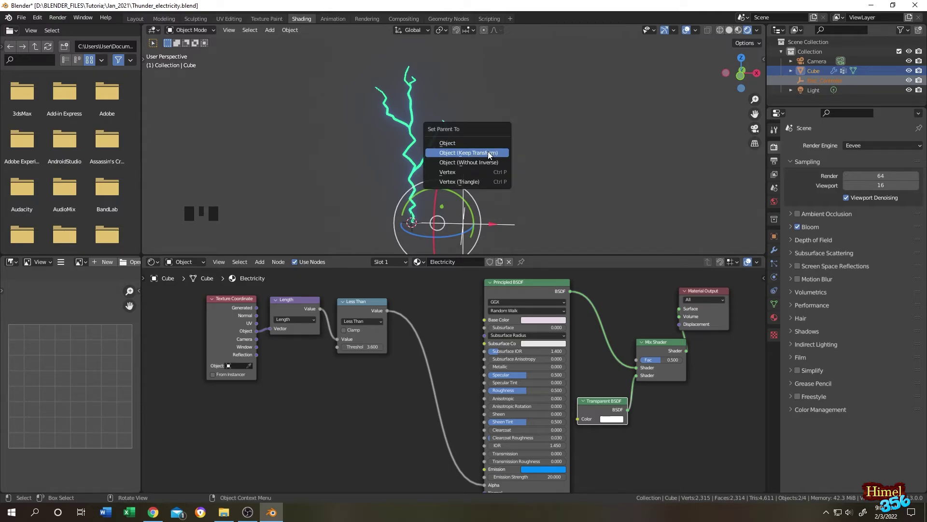
click(490, 153)
click(519, 196)
scroll(519, 195, down, 1)
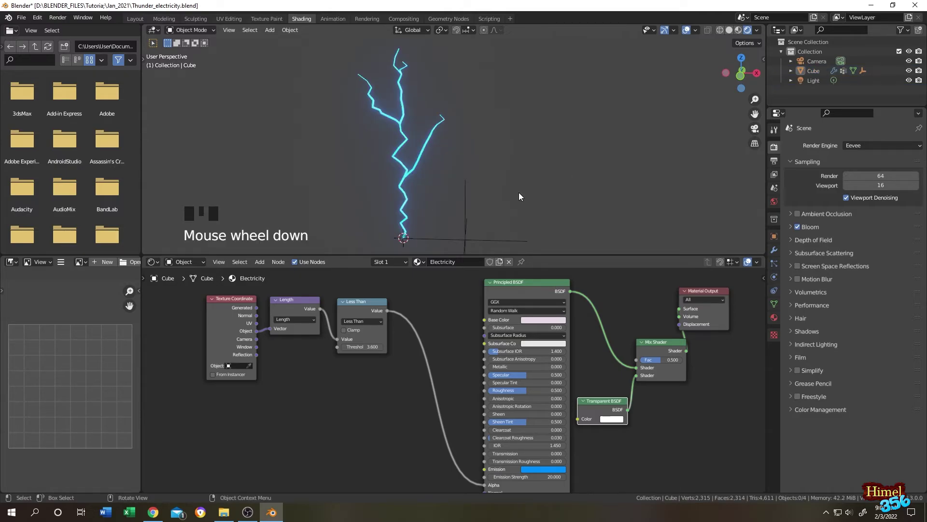
Switch to the Animation workspace and turn the camera-view area beside the main viewport into a Shader Editor
click(337, 18)
middle_drag(536, 189, 536, 150)
click(575, 145)
scroll(422, 233, up, 2)
click(10, 30)
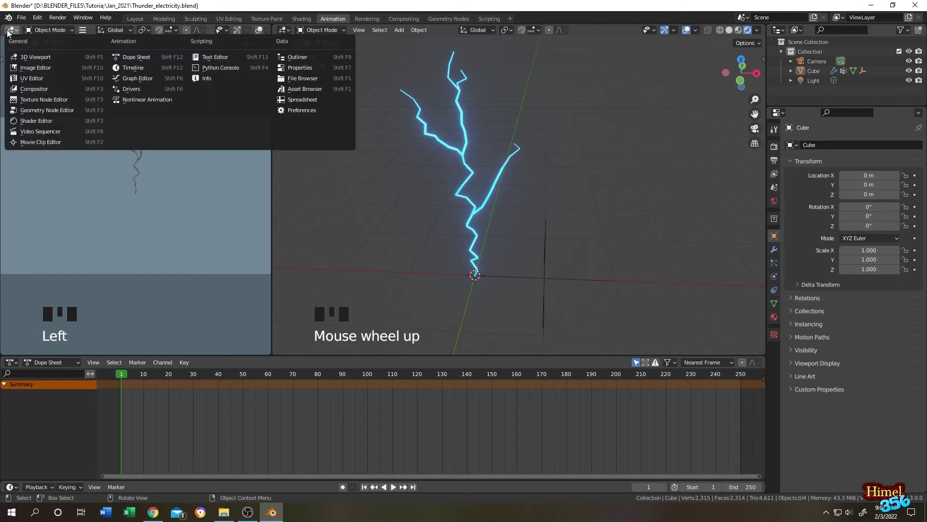
click(40, 119)
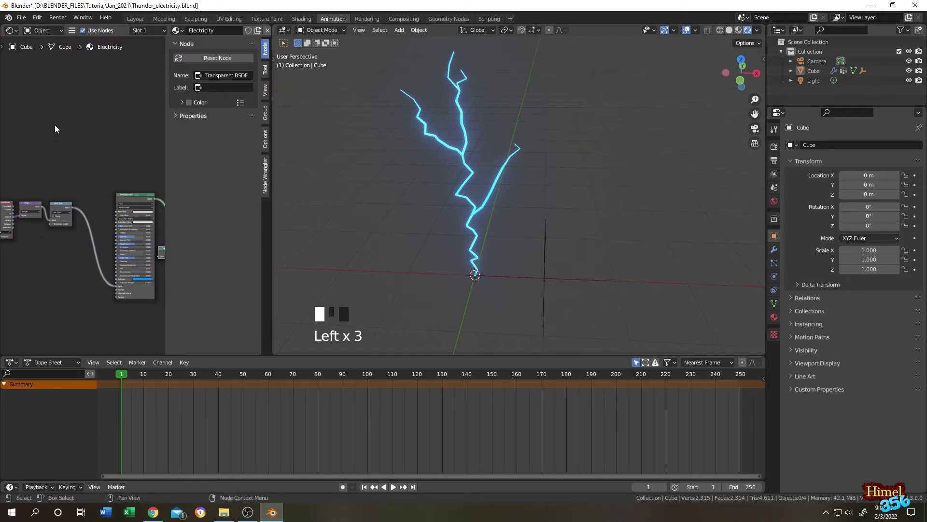
Select the Elec_Controler empty beside the bolt and insert a Location keyframe at frame 0
key(n)
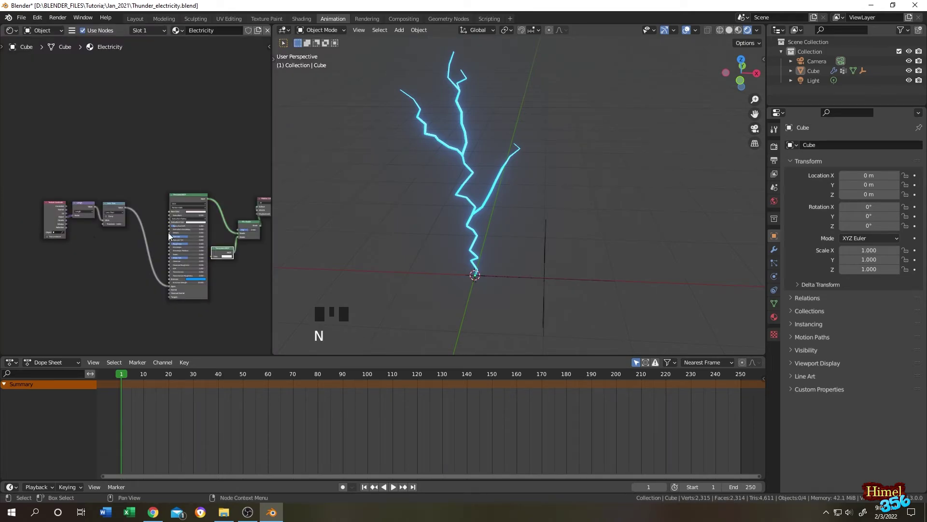
scroll(117, 266, up, 7)
middle_drag(122, 259, 1, 206)
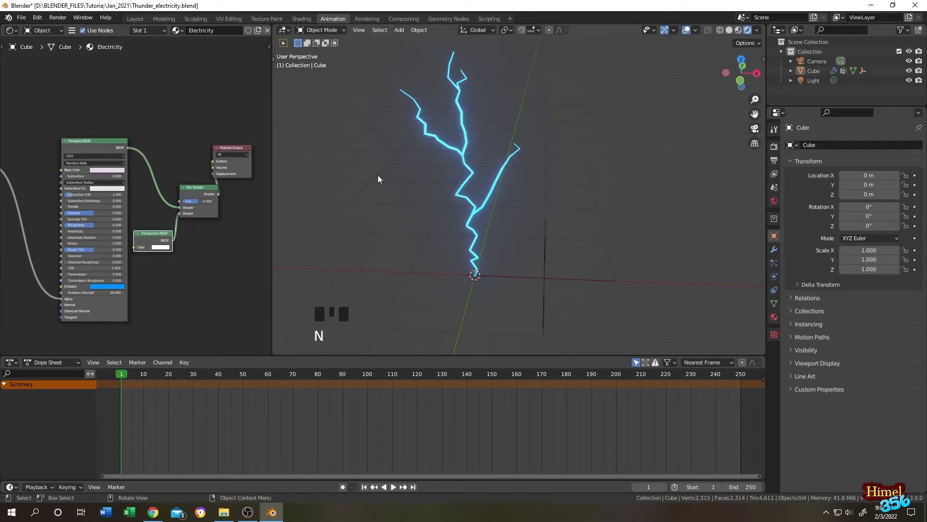
scroll(339, 238, up, 1)
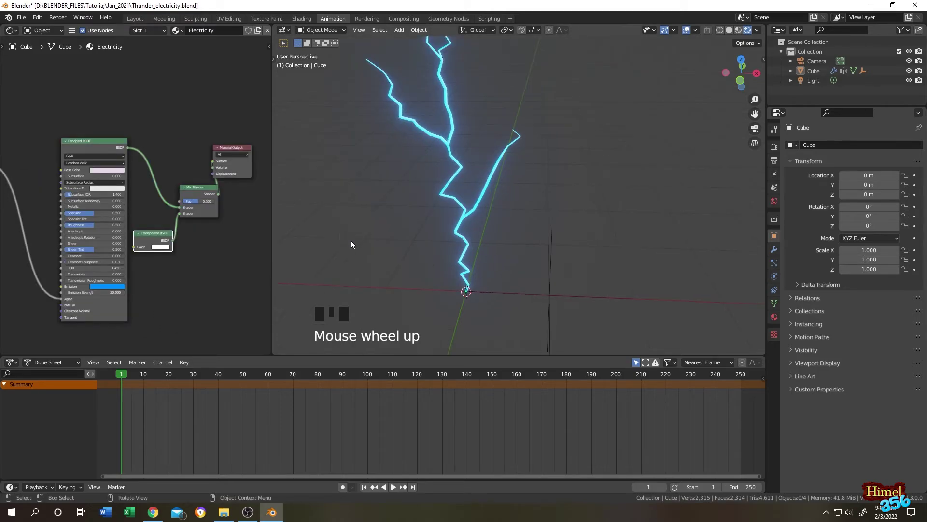
click(551, 271)
drag(207, 388, 119, 387)
key(i)
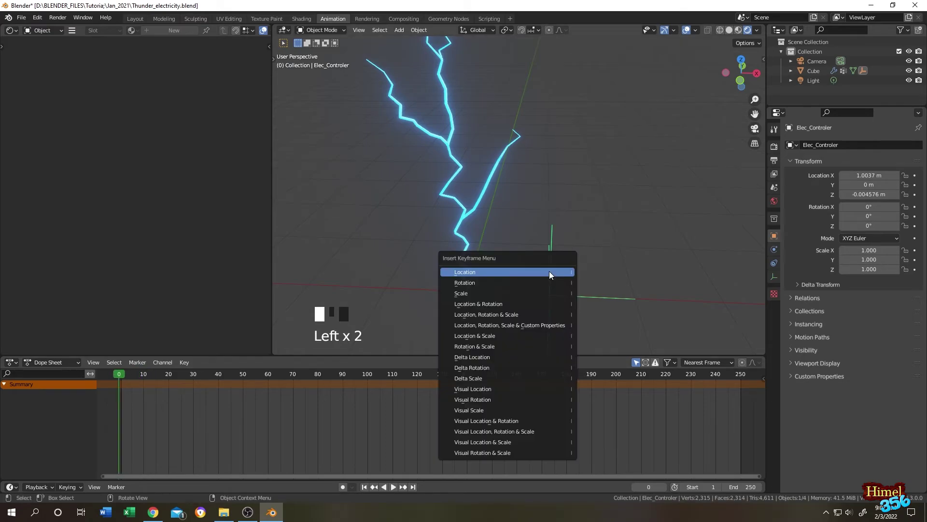
click(550, 270)
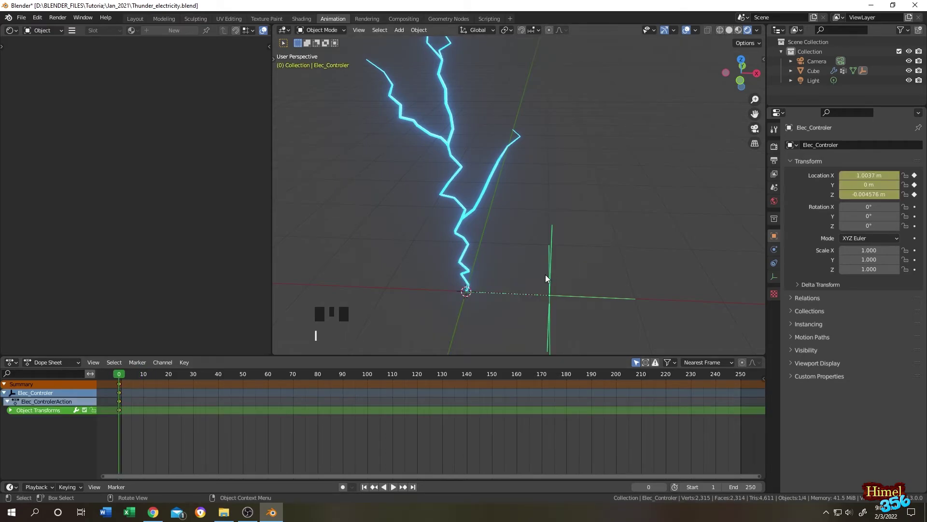
At frame 100, raise Elec_Controler to about 2.62 m in Z, keyframe its location, and open the options for its selected keyframes
double_click(686, 30)
drag(119, 375, 367, 401)
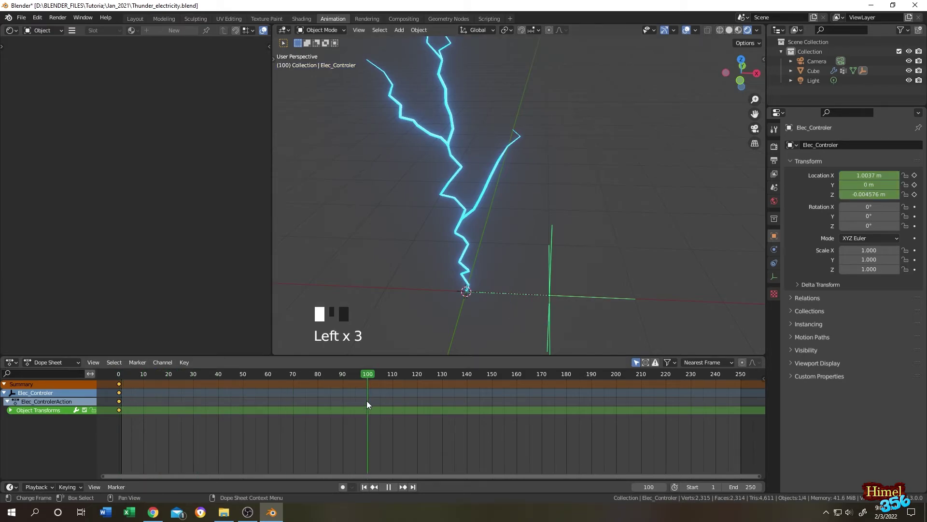
key(space)
drag(551, 252, 556, 39)
key(i)
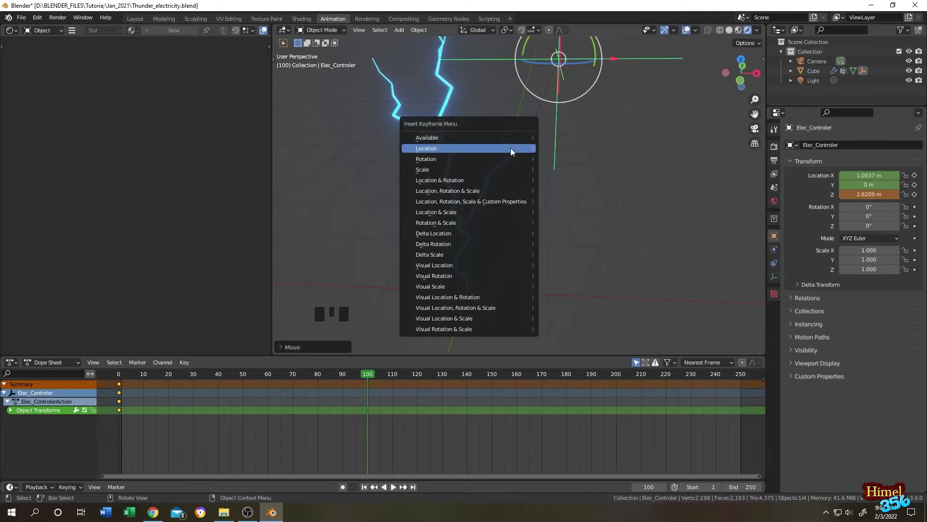
click(510, 148)
drag(411, 439, 114, 384)
right_click(118, 410)
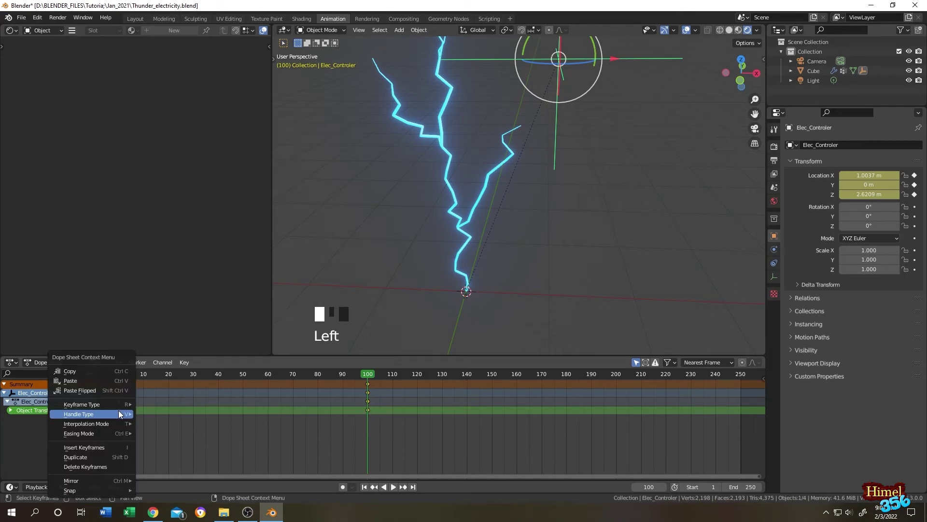
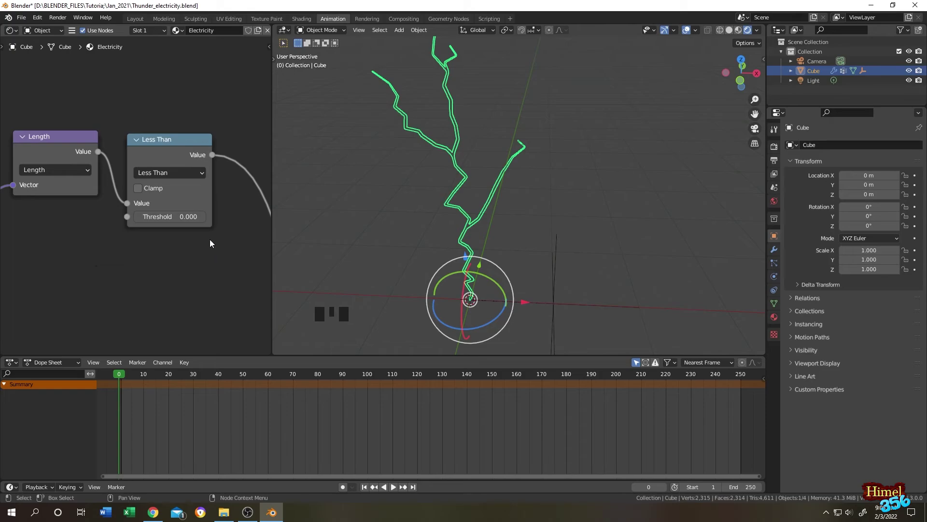
Keyframe the Less Than node's Threshold of 0.000 at frame 0
right_click(178, 217)
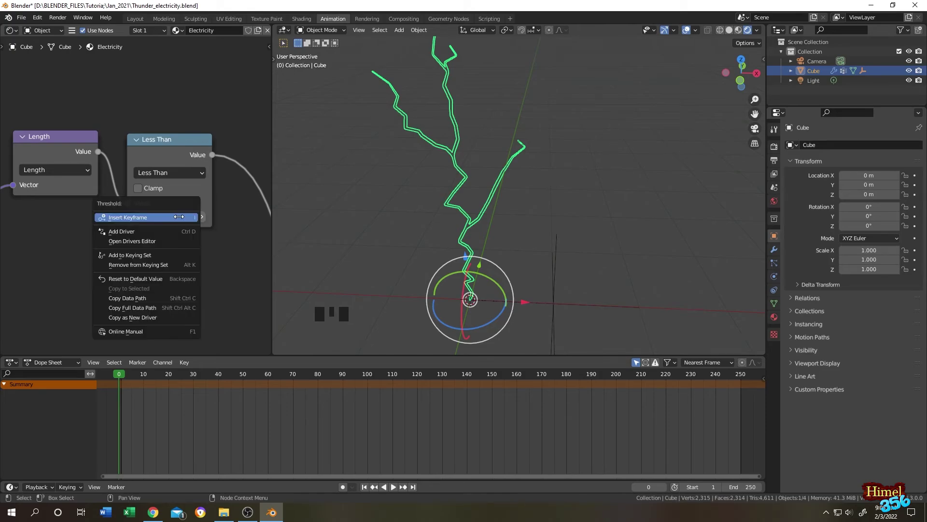
right_click(179, 217)
double_click(189, 267)
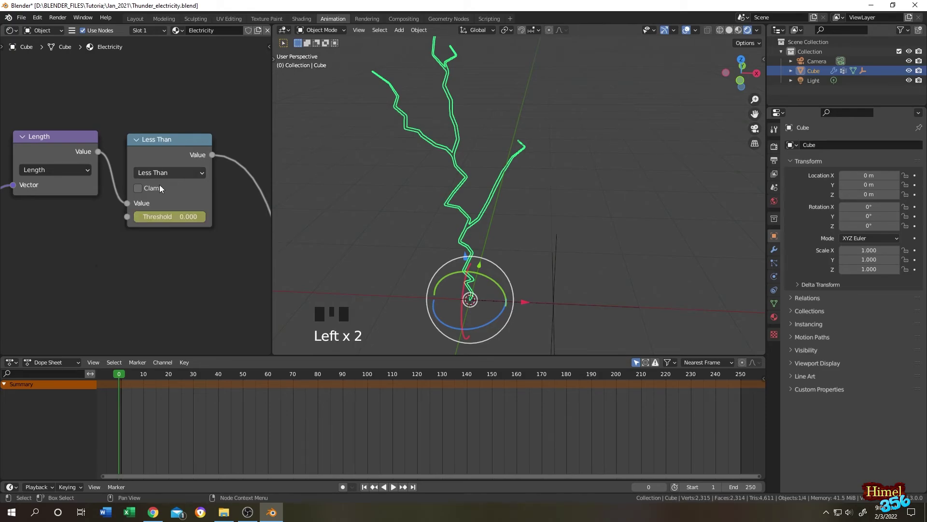
Show unselected objects' keyframes in the Dope Sheet, expand the Electricity shader node tree channels, and collapse the Elec_Controler channels
click(636, 363)
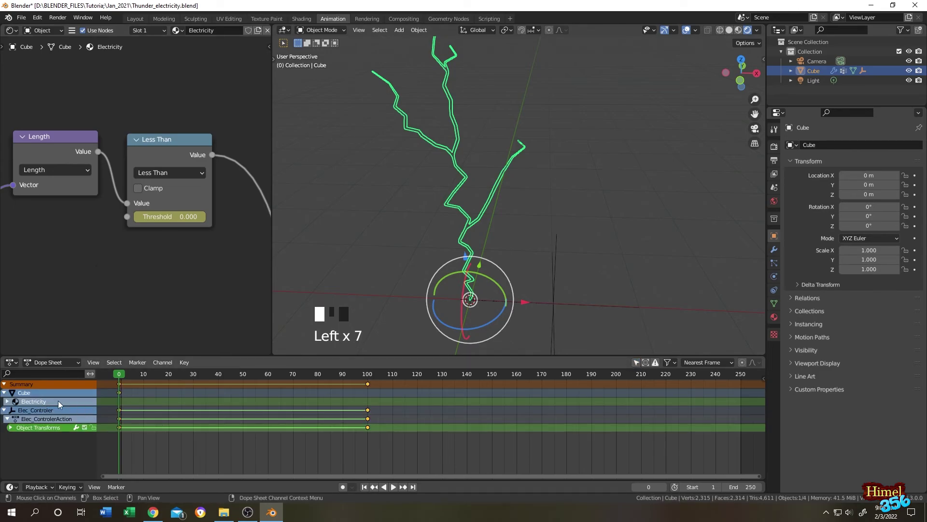
click(8, 402)
click(7, 412)
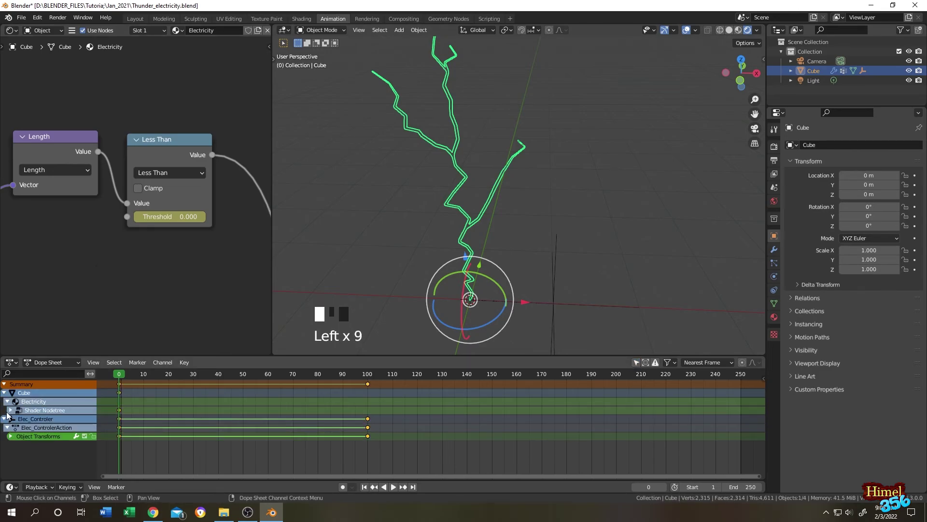
click(11, 410)
click(4, 428)
At frame 10, set the Less Than node's Threshold to 3.600 and keyframe it
drag(120, 374, 144, 375)
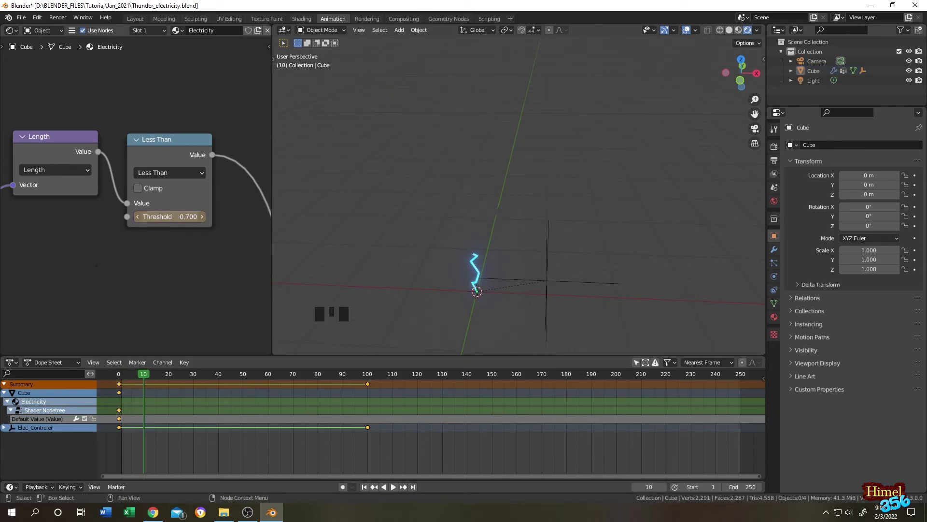
drag(170, 217, 227, 217)
right_click(173, 215)
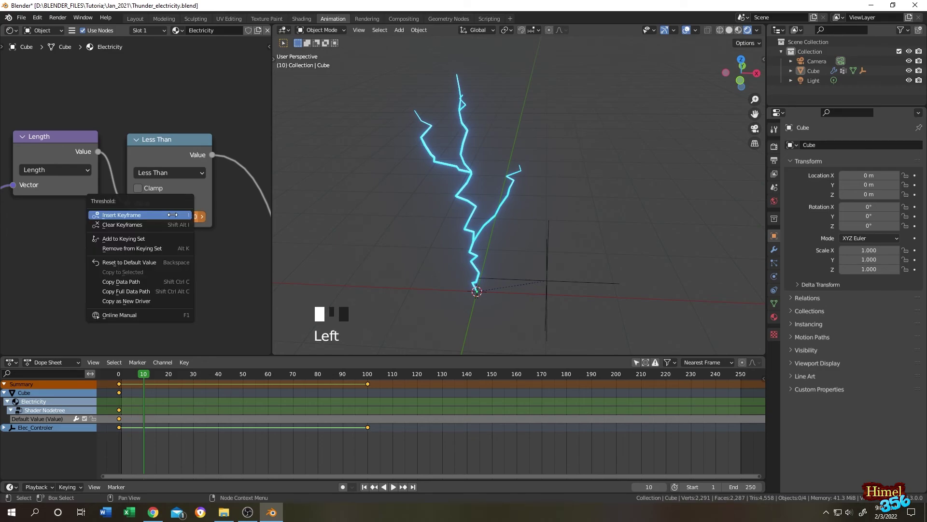
click(172, 215)
At frame 12, set the Less Than node's Threshold to 0.000 and keyframe it
click(146, 378)
key(space)
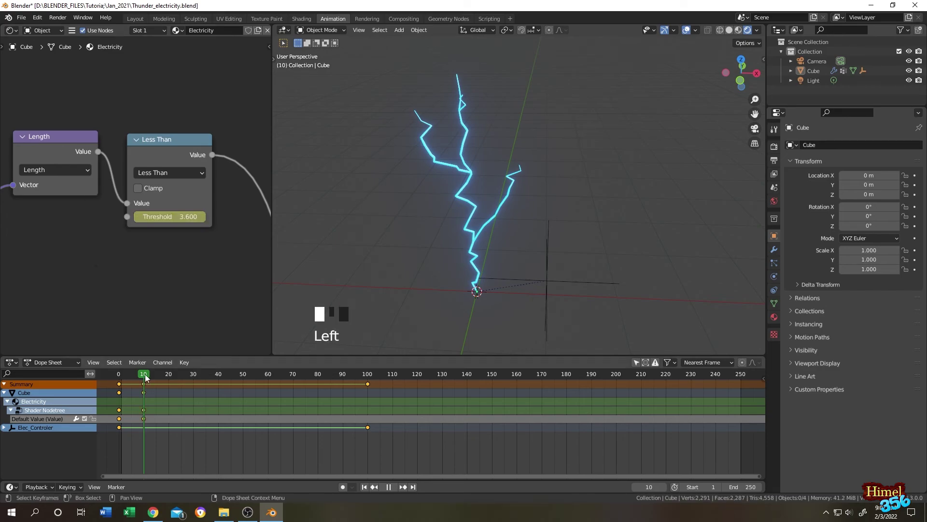
key(space)
double_click(180, 221)
click(179, 221)
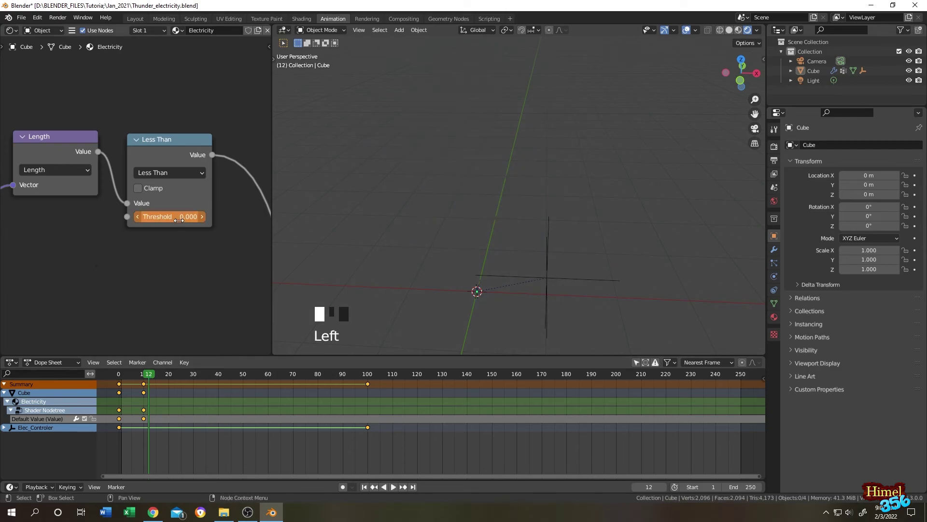
right_click(179, 217)
click(179, 217)
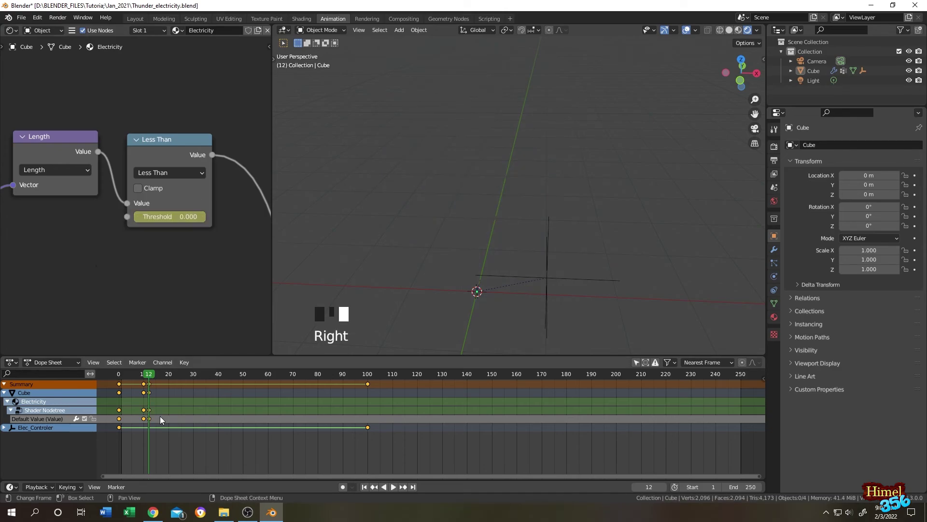
Copy the Threshold keyframes from frames 0 to 12 and paste the sequence at frames 15 and 30
drag(161, 416, 117, 422)
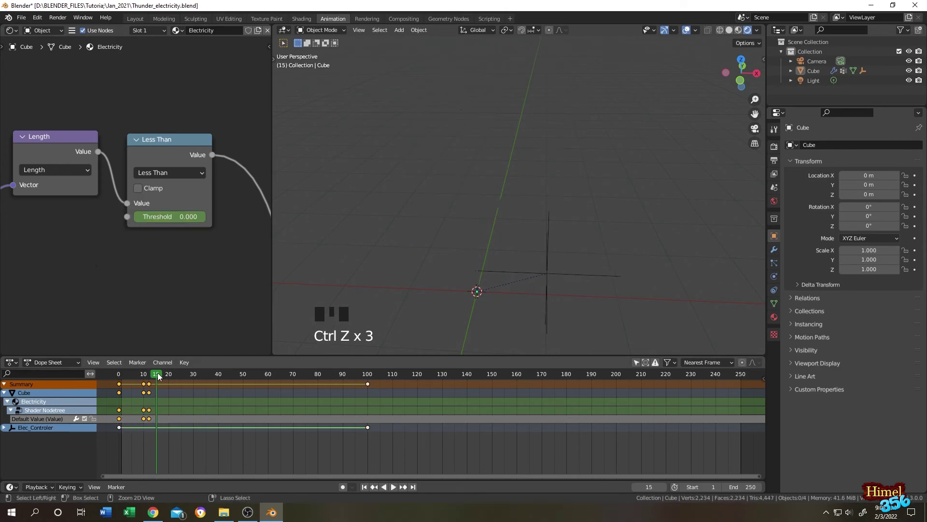
key(ctrl+v)
drag(157, 375, 232, 379)
key(ctrl+v)
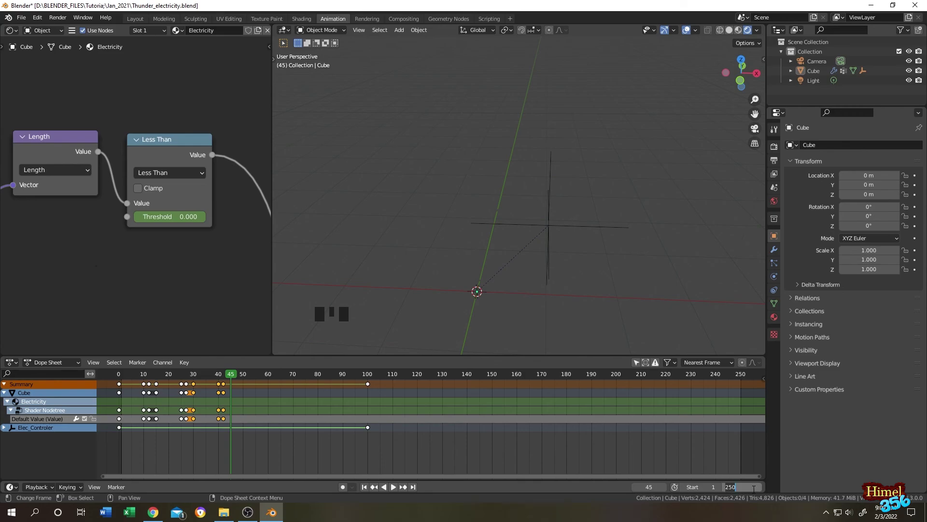
Set the animation's end frame to 45 and play it from frame 0
text(45)
key(Return)
click(120, 376)
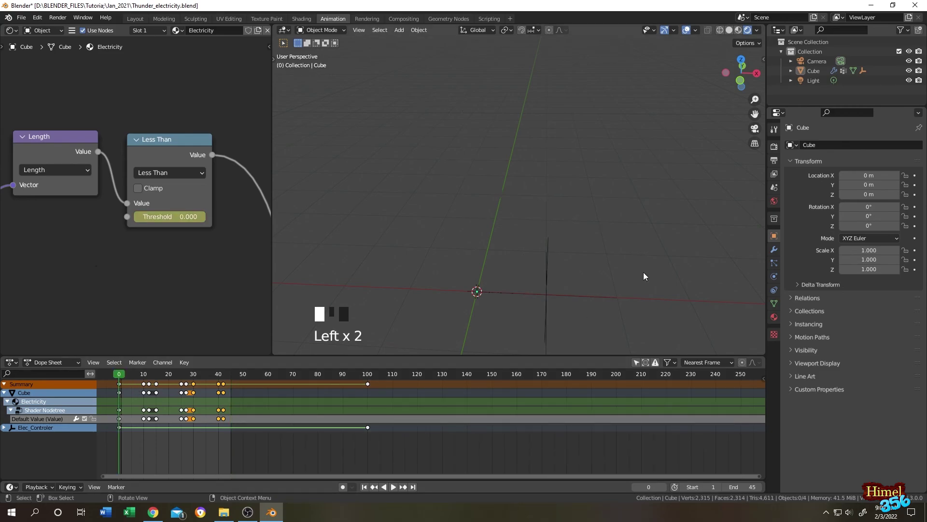
key(space)
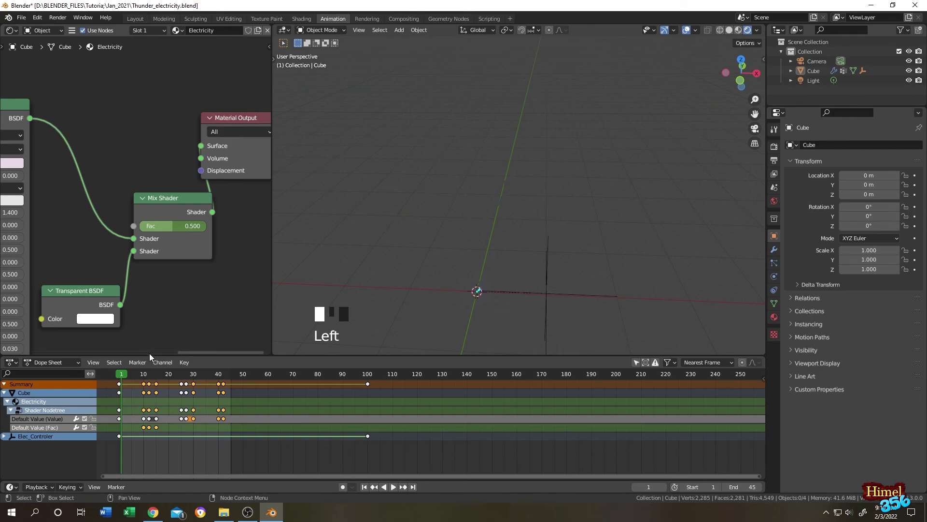
Try raising the Elec_Controler empty along Z at frame 9 to test how it reshapes the bolt
key(Left)
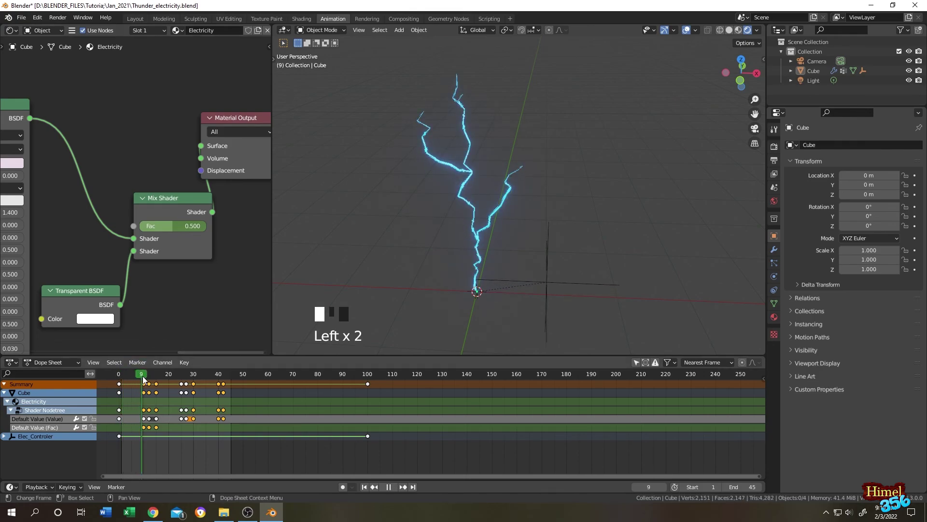
middle_drag(106, 158, 218, 156)
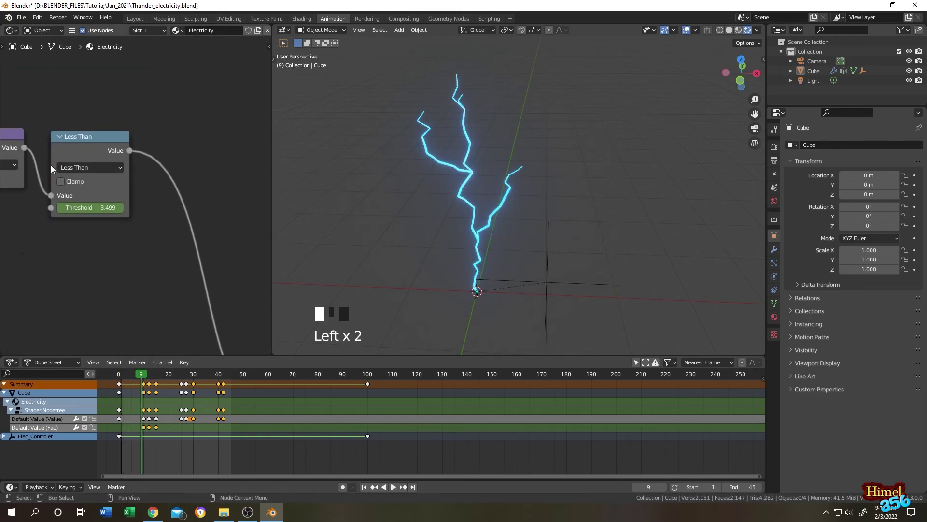
shift+middle_drag(349, 212, 377, 259)
click(452, 254)
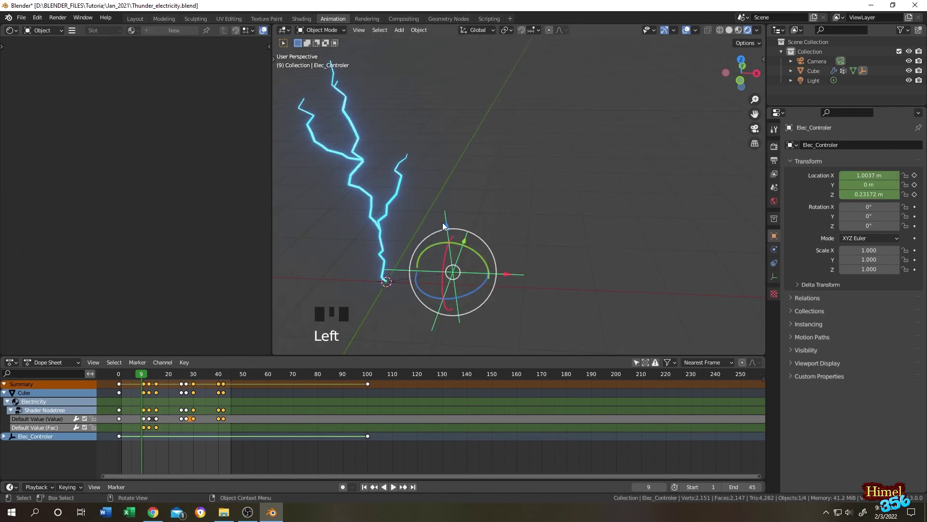
drag(445, 223, 430, 95)
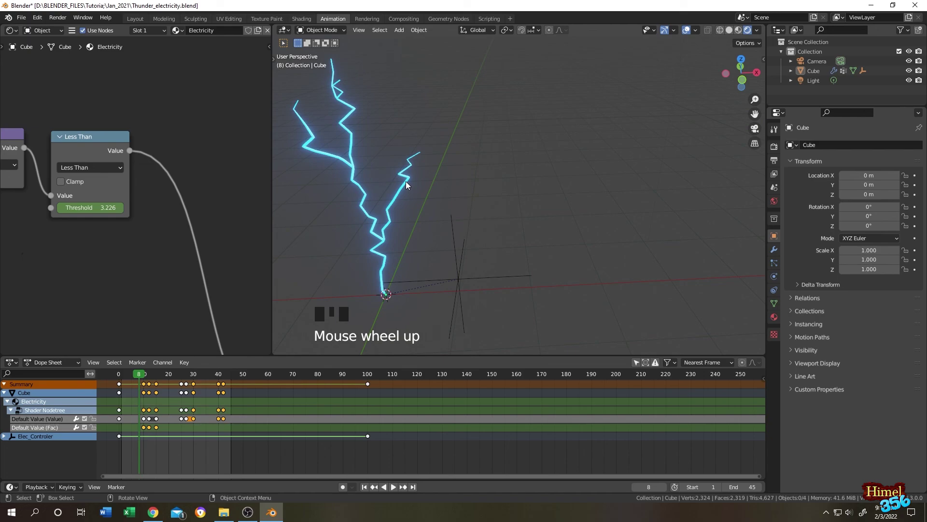
Rotate the Cube bolt to about 96.1° around Y and raise it to about 2.06 m in Z
shift+middle_drag(406, 182, 504, 184)
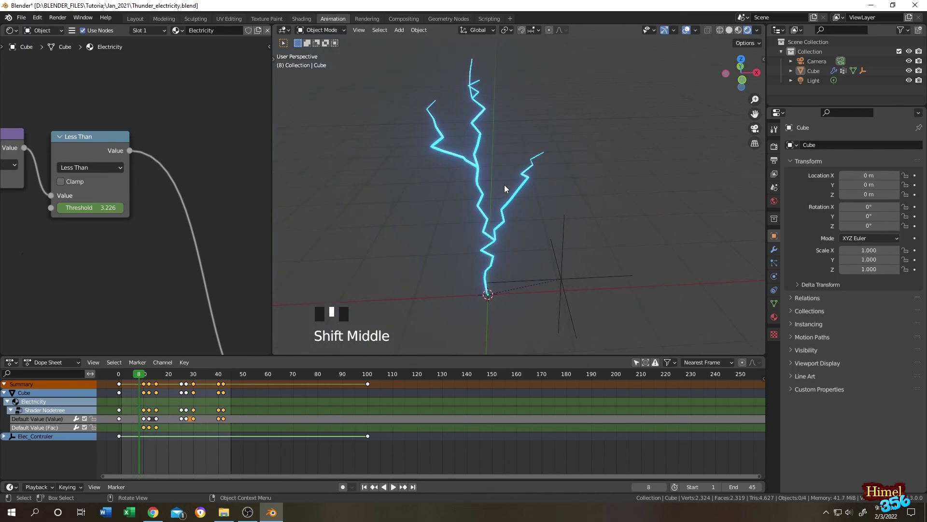
click(488, 240)
drag(498, 265, 529, 283)
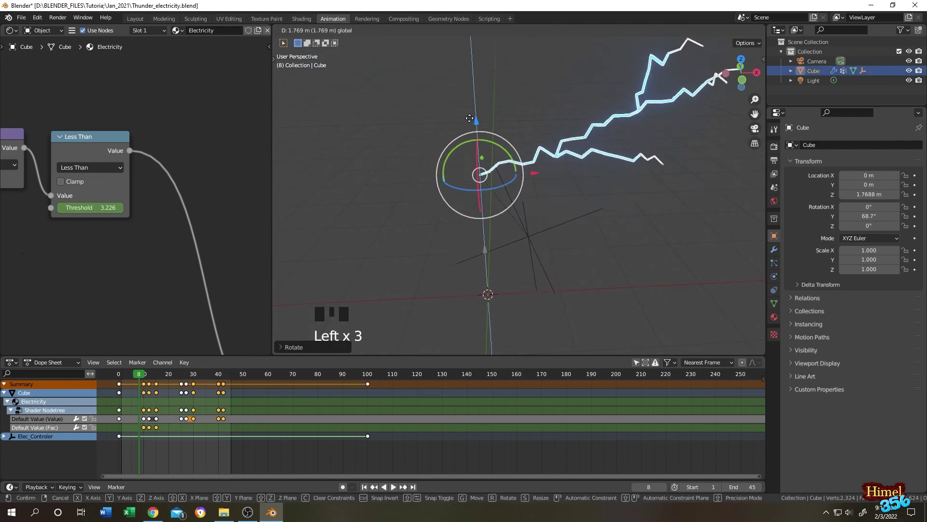
shift+middle_drag(675, 223, 572, 213)
Play the animation and examine the horizontal bolt up close in the viewport
key(space)
click(585, 202)
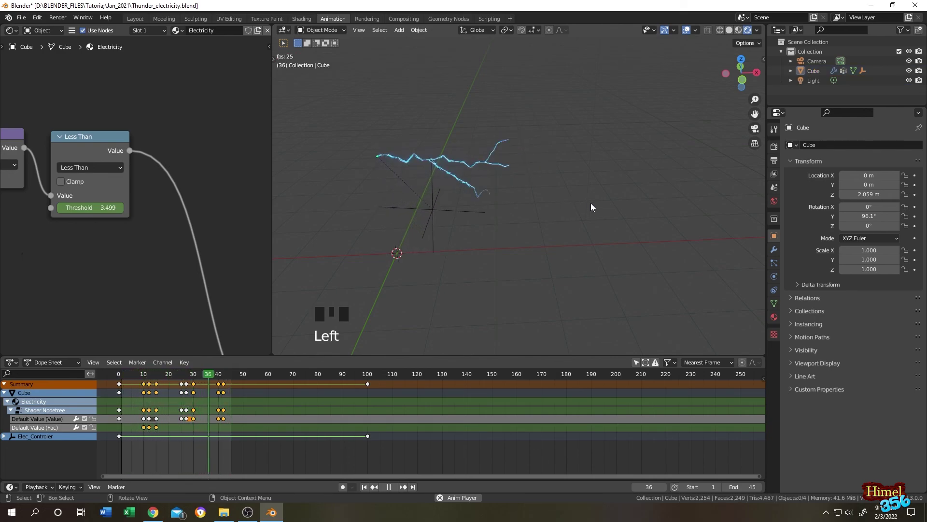
scroll(590, 204, up, 3)
mouse_move(593, 198)
shift+middle_down()
mouse_move(519, 177)
mouse_move(602, 190)
shift+middle_up()
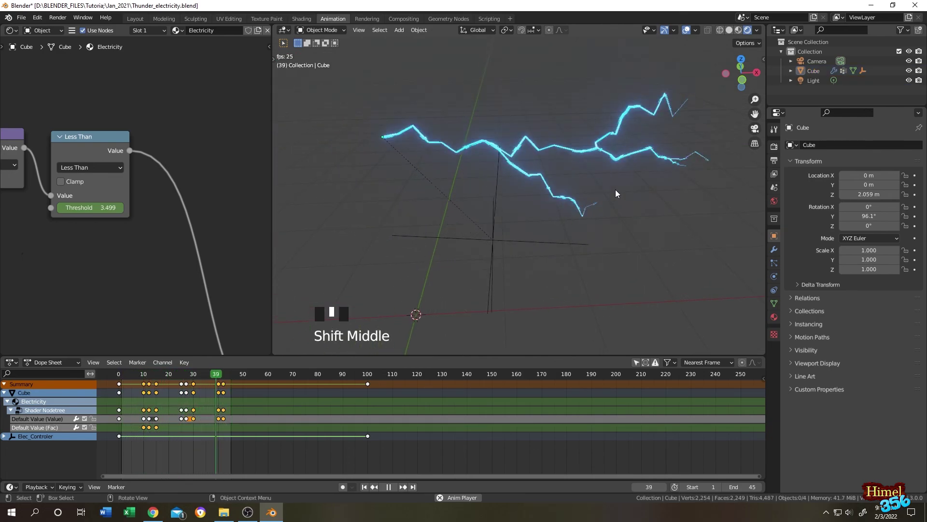